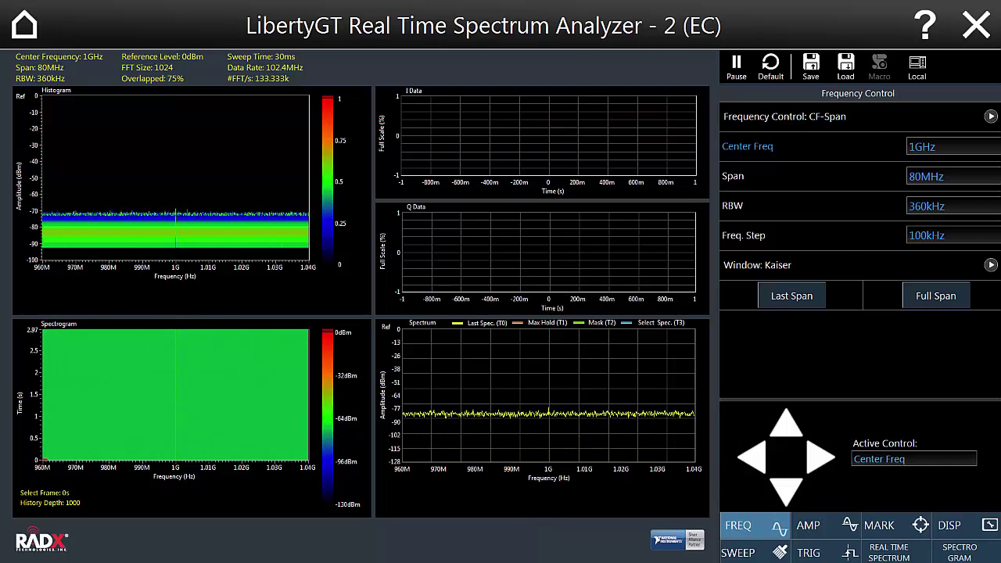
Set the center frequency to 2.4 GHz.
{"action": "left_click", "coordinate": [924, 147]}
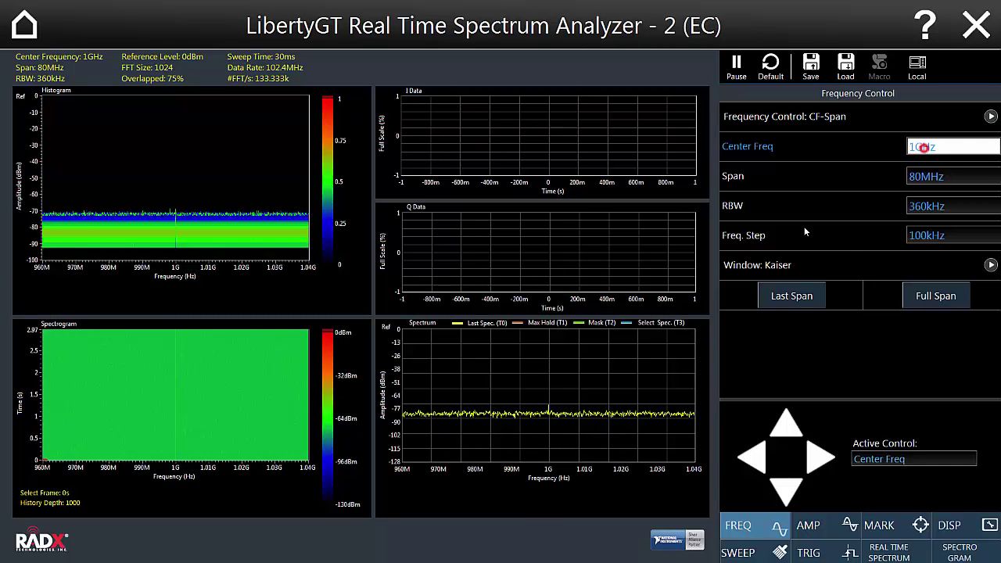
{"action": "left_click", "coordinate": [475, 339]}
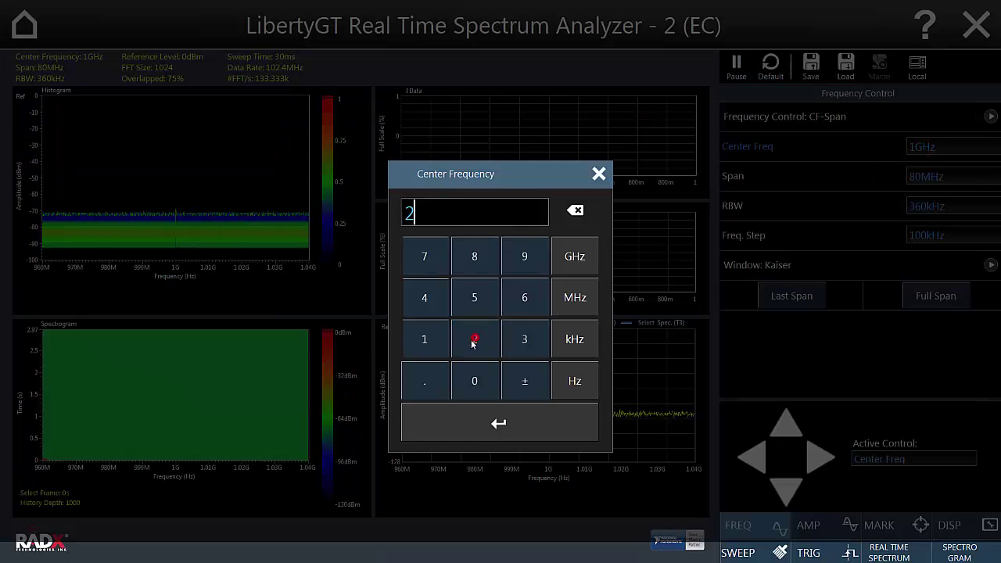
{"action": "left_click", "coordinate": [423, 381]}
{"action": "left_click", "coordinate": [424, 297]}
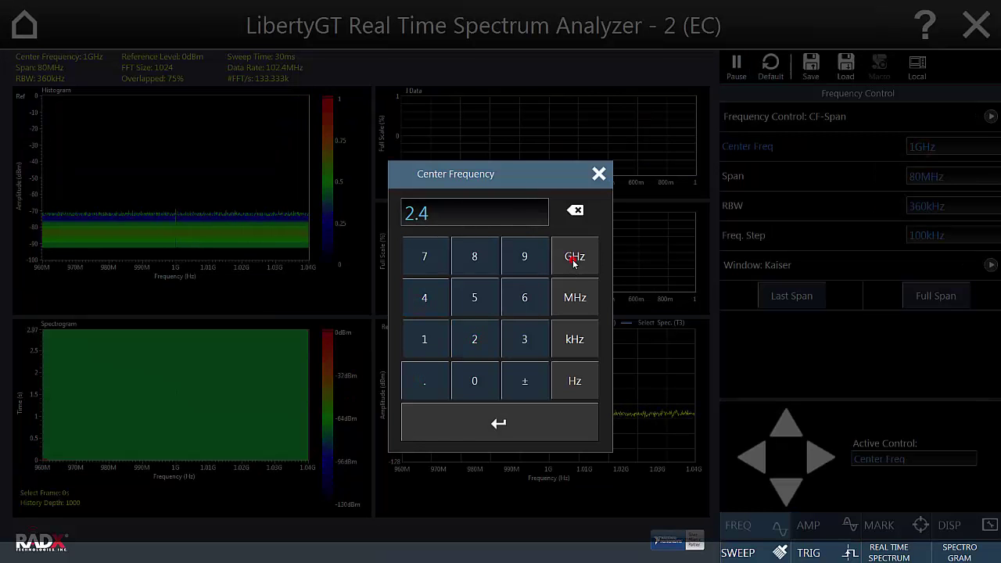
{"action": "left_click", "coordinate": [574, 256]}
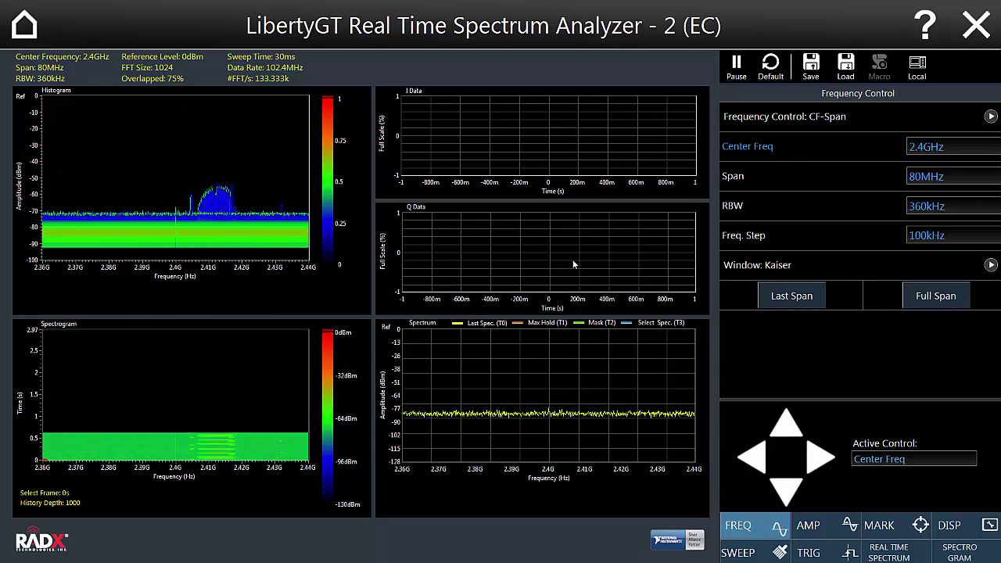
Set the span to 300 MHz.
{"action": "left_click", "coordinate": [924, 182]}
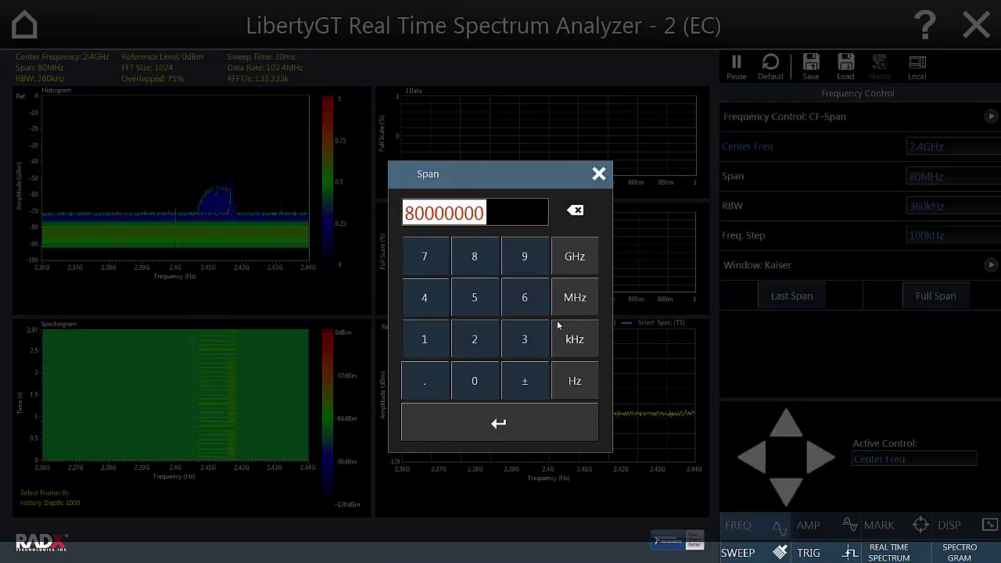
{"action": "left_click", "coordinate": [524, 339]}
{"action": "left_click", "coordinate": [474, 381]}
{"action": "left_click", "coordinate": [474, 380]}
{"action": "left_click", "coordinate": [575, 298]}
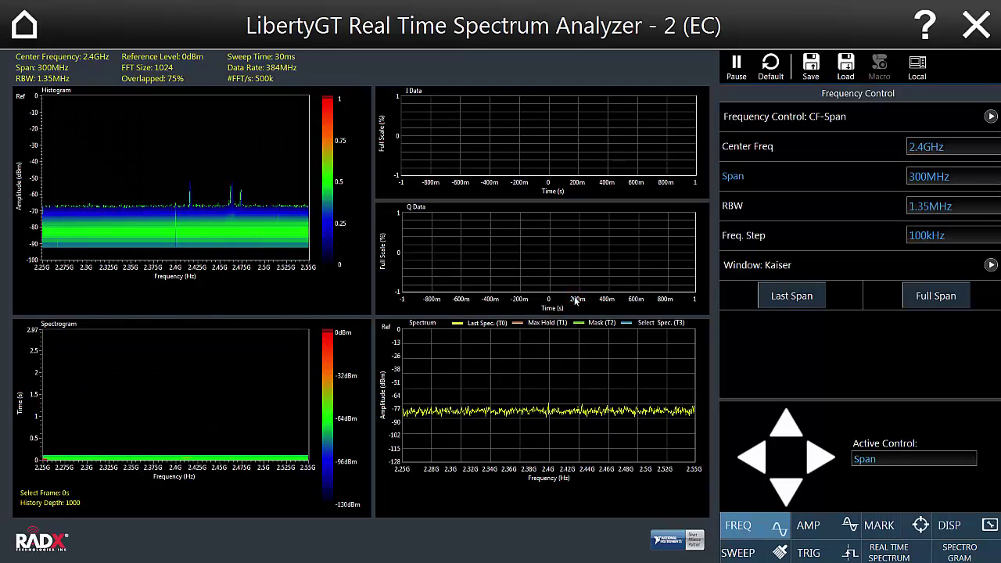
In the amplitude settings, set Reference Level to -30 dBm.
{"action": "left_click", "coordinate": [814, 526]}
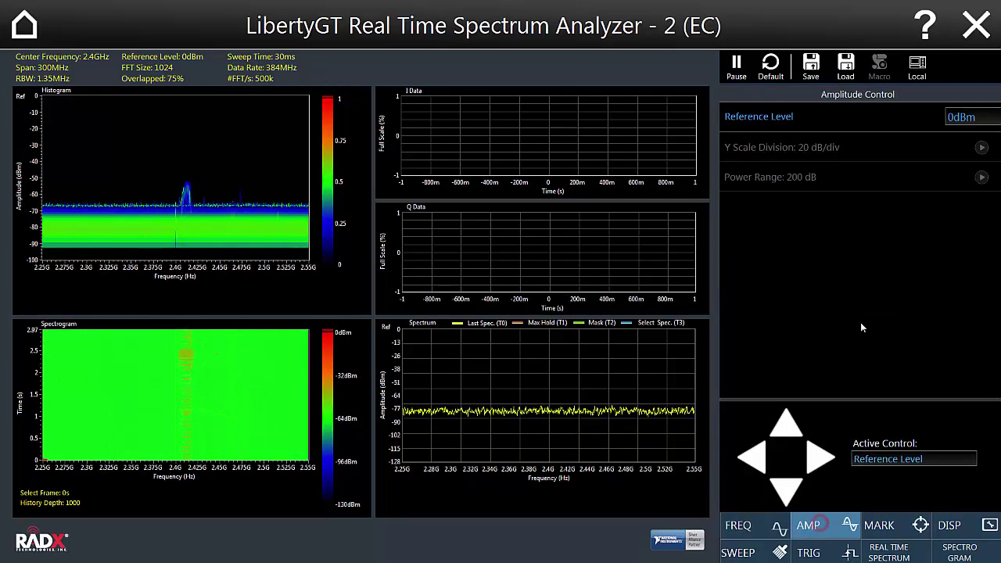
{"action": "left_click", "coordinate": [958, 118]}
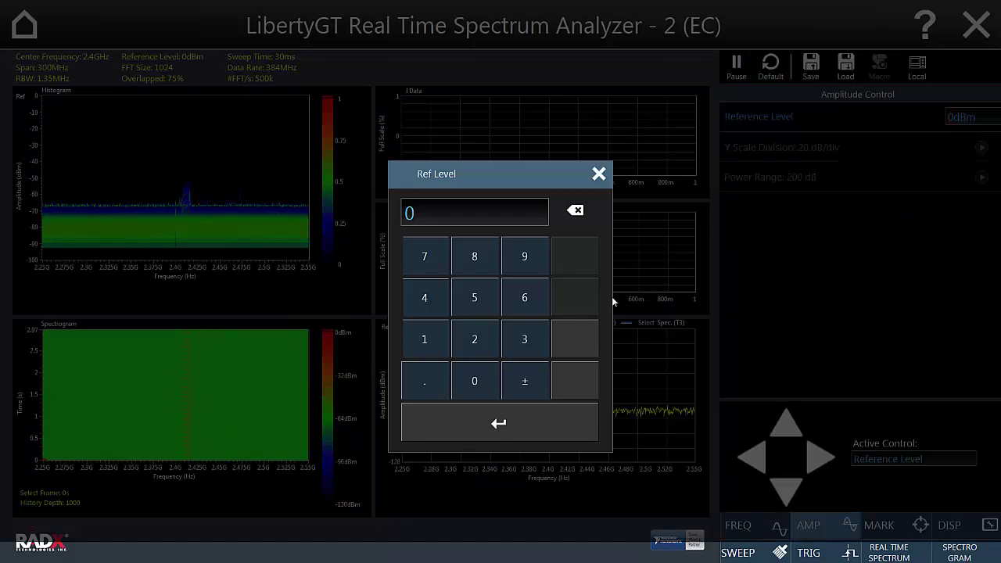
{"action": "left_click", "coordinate": [523, 341]}
{"action": "left_click", "coordinate": [476, 380]}
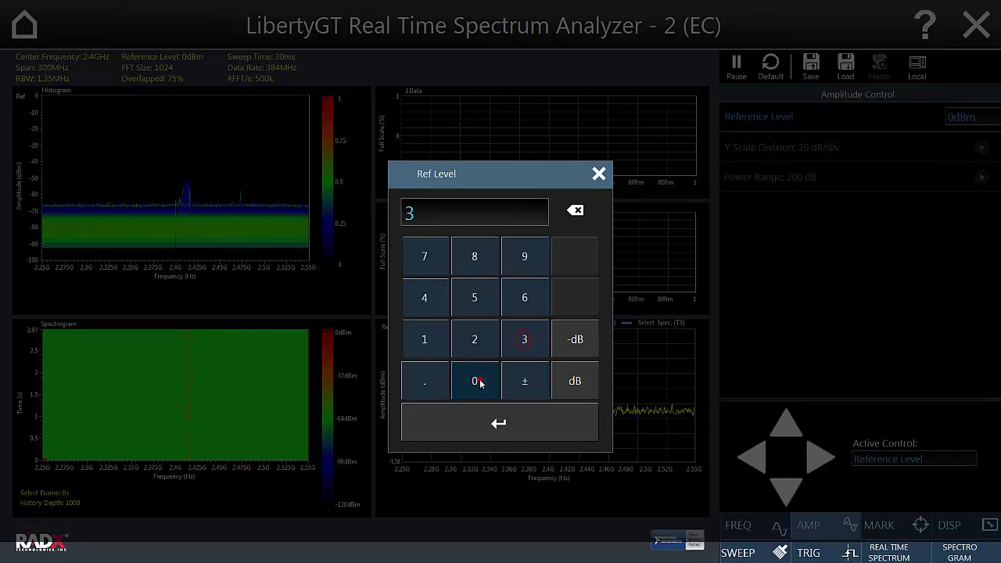
{"action": "left_click", "coordinate": [573, 341]}
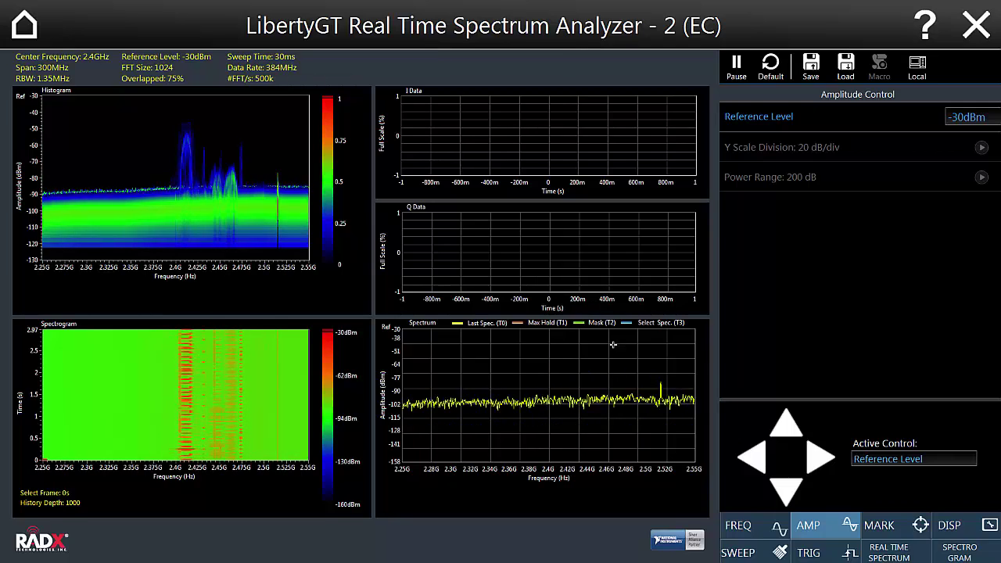
Open the REAL TIME SPECTRUM panel with persistence histogram, spectrogram and I/Q plots.
{"action": "left_click", "coordinate": [886, 552]}
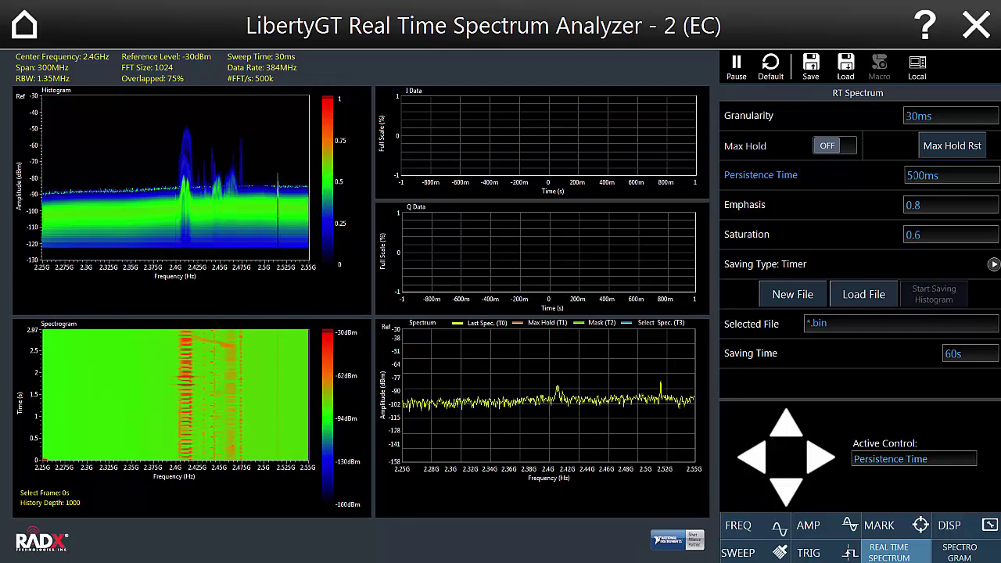
Set Persistence Time to 1.5 s.
{"action": "left_click", "coordinate": [910, 175]}
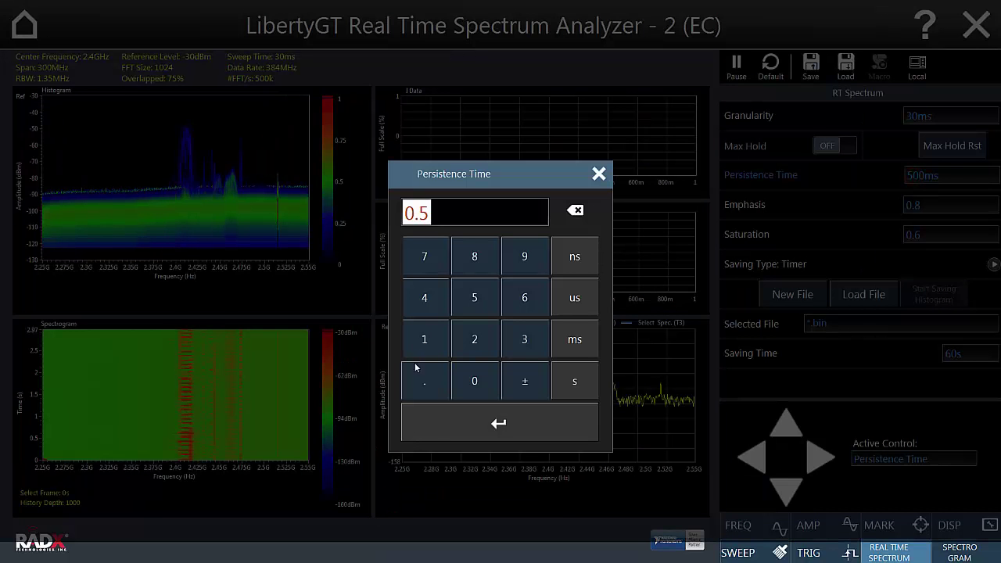
{"action": "left_click", "coordinate": [424, 338]}
{"action": "left_click", "coordinate": [422, 381]}
{"action": "left_click", "coordinate": [474, 298]}
{"action": "left_click", "coordinate": [527, 420]}
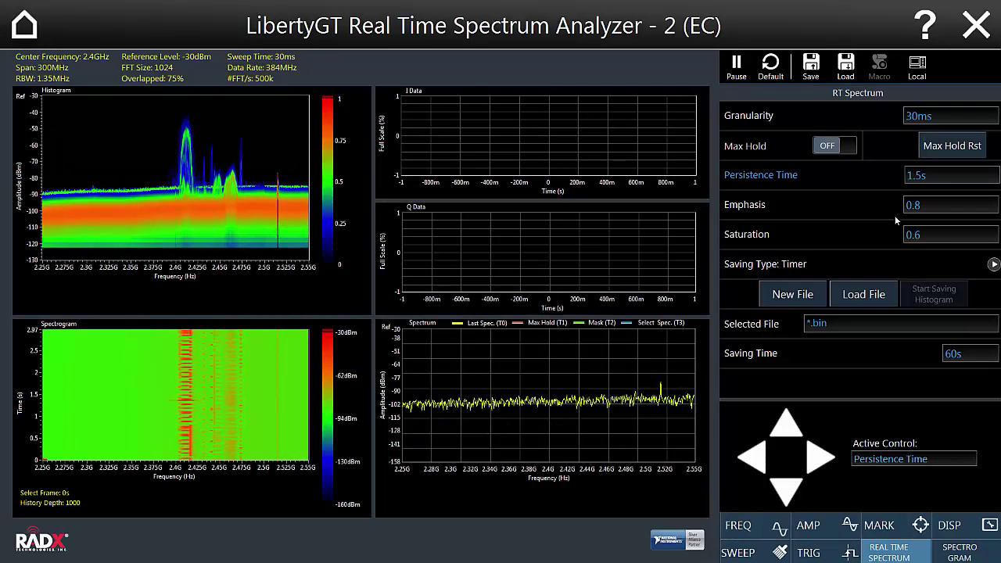
Set Emphasis to 0.85, turn Max Hold on, and open the sweep settings.
{"action": "left_click", "coordinate": [915, 205]}
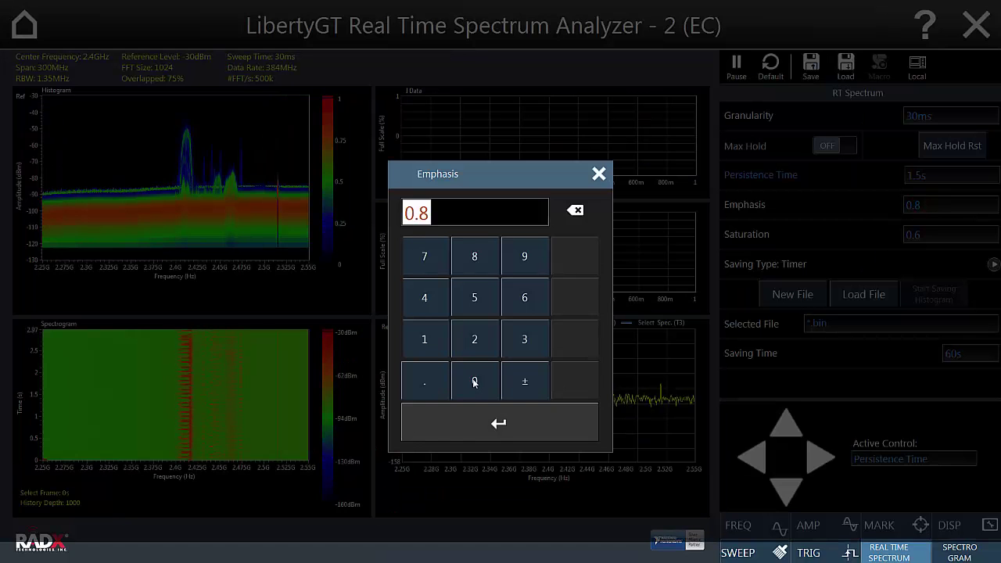
{"action": "left_click", "coordinate": [474, 381]}
{"action": "left_click", "coordinate": [474, 257]}
{"action": "left_click", "coordinate": [474, 298]}
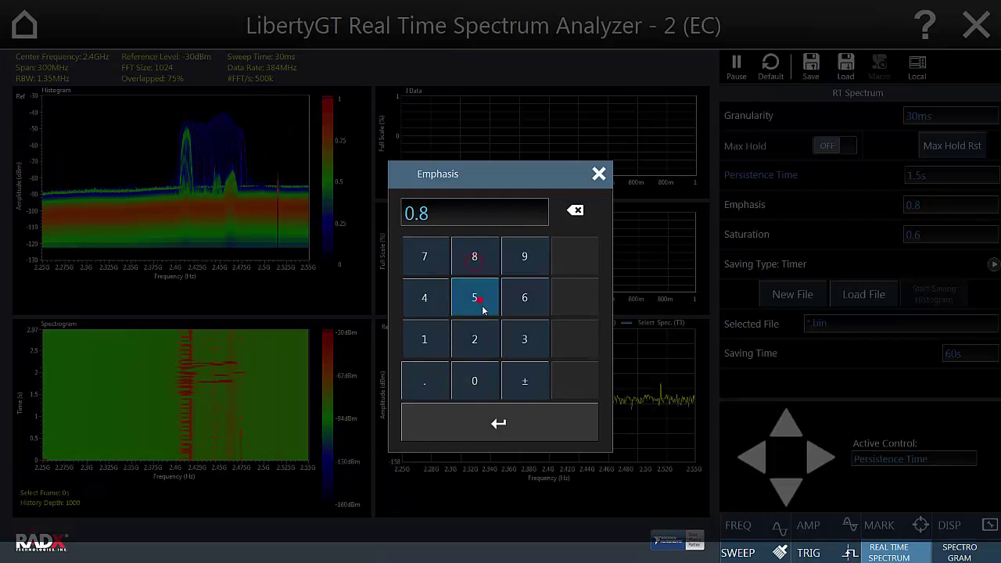
{"action": "left_click", "coordinate": [526, 423]}
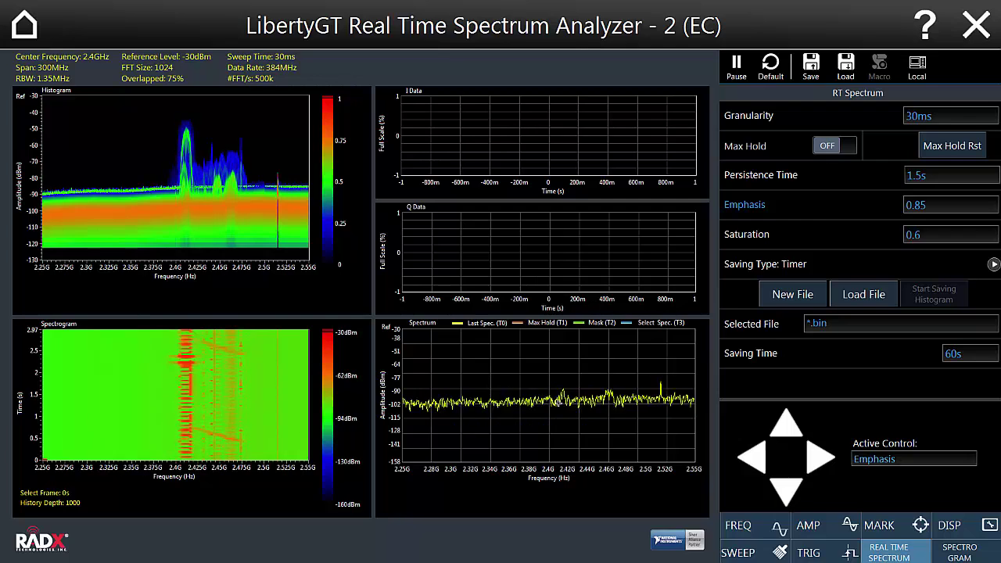
{"action": "left_click", "coordinate": [849, 150]}
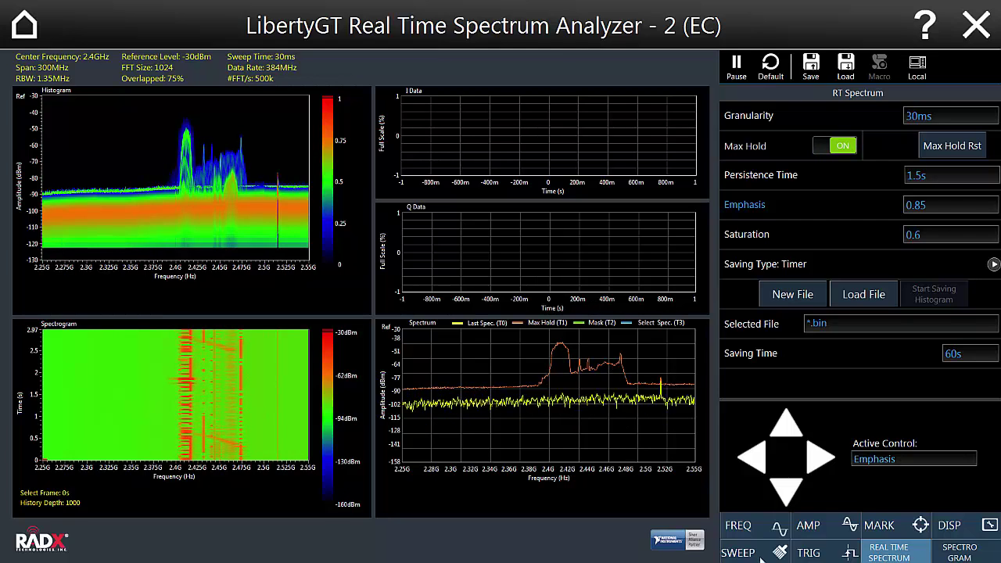
{"action": "left_click", "coordinate": [738, 552]}
Set Sweep Type to Single and trigger four single sweeps.
{"action": "left_click", "coordinate": [849, 116]}
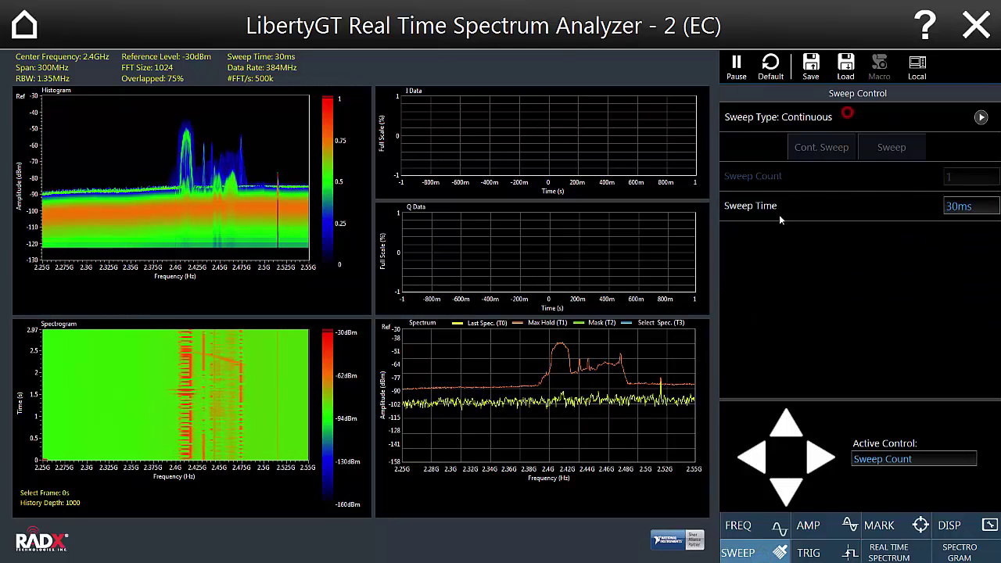
{"action": "left_click", "coordinate": [428, 328]}
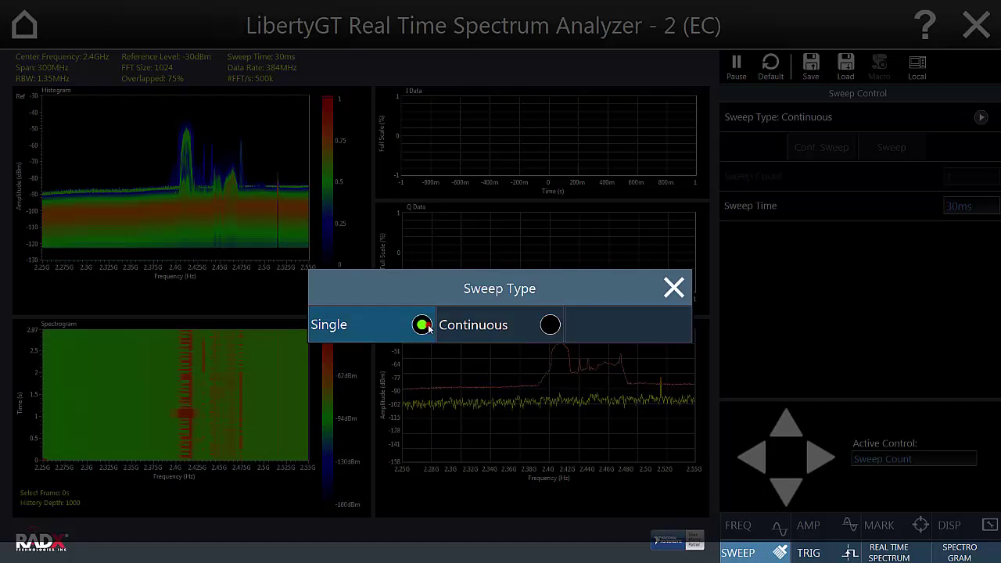
{"action": "left_click", "coordinate": [897, 147]}
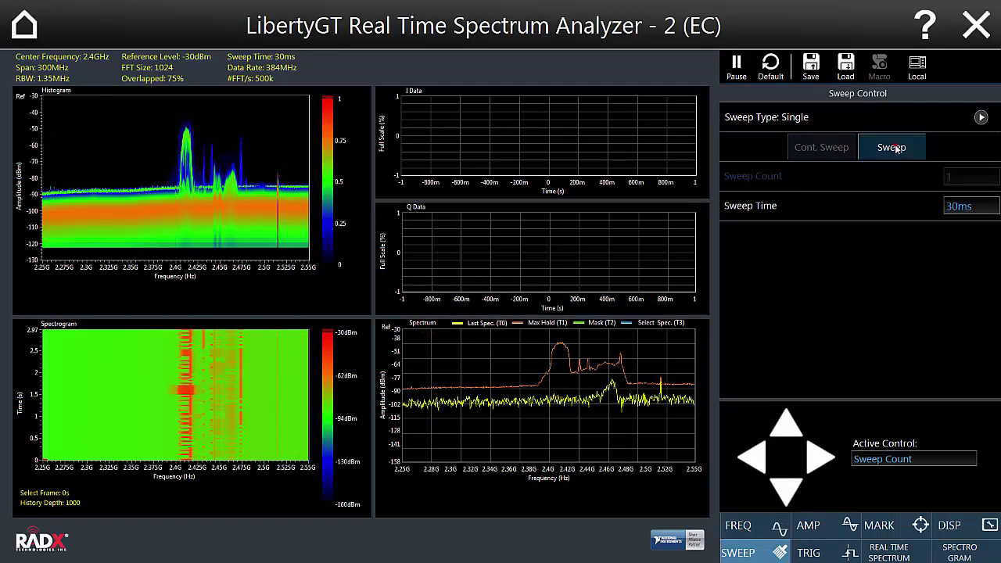
{"action": "left_click", "coordinate": [897, 148]}
{"action": "left_click", "coordinate": [897, 148]}
{"action": "left_click", "coordinate": [897, 149]}
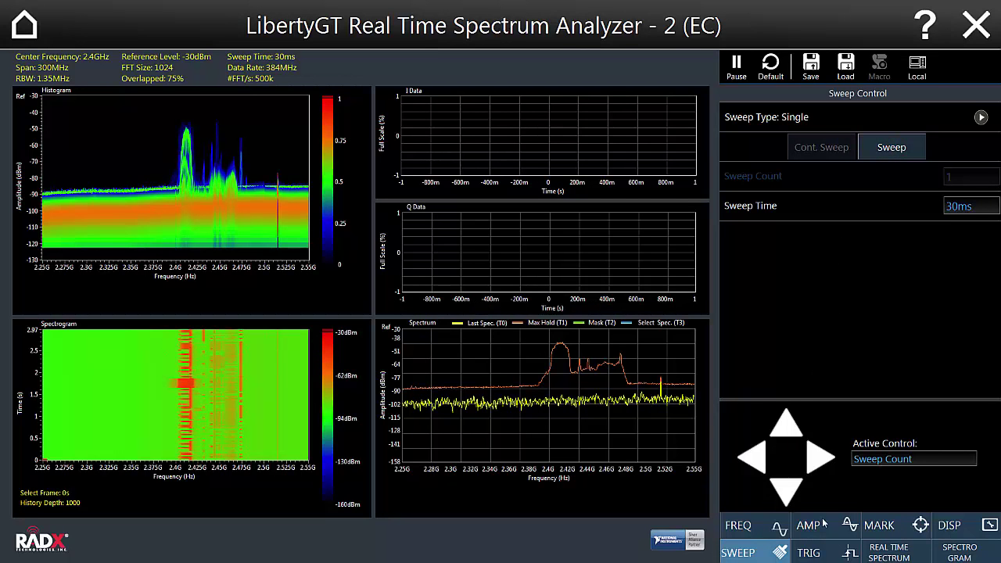
In spectrogram controls, set Select Frame to 1 s.
{"action": "left_click", "coordinate": [968, 552]}
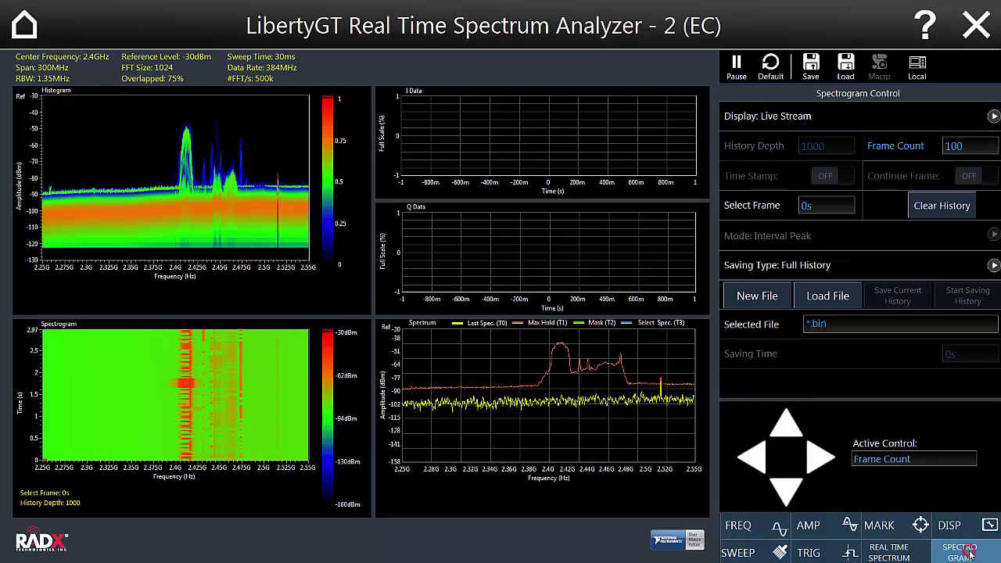
{"action": "left_click", "coordinate": [760, 206]}
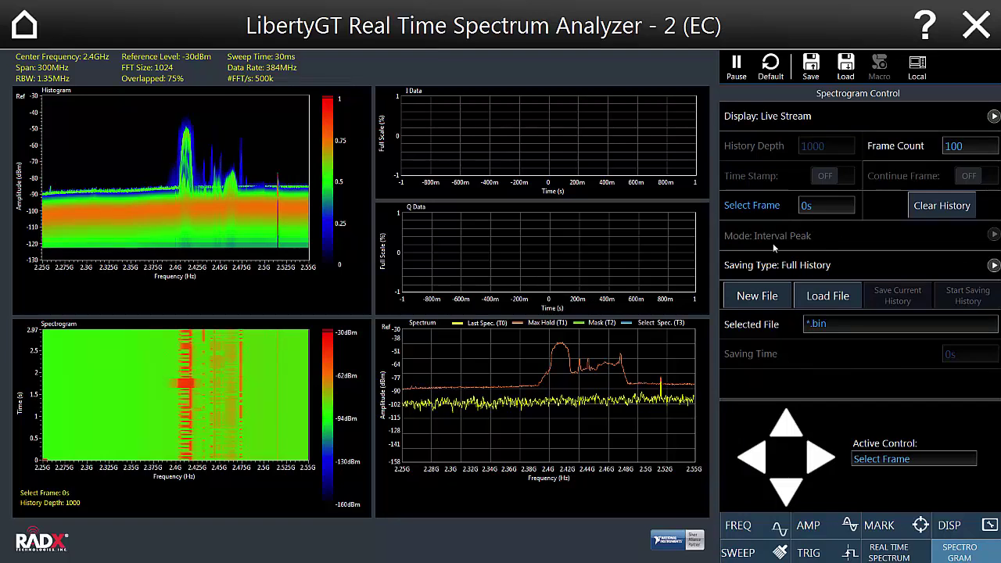
{"action": "left_click", "coordinate": [826, 205]}
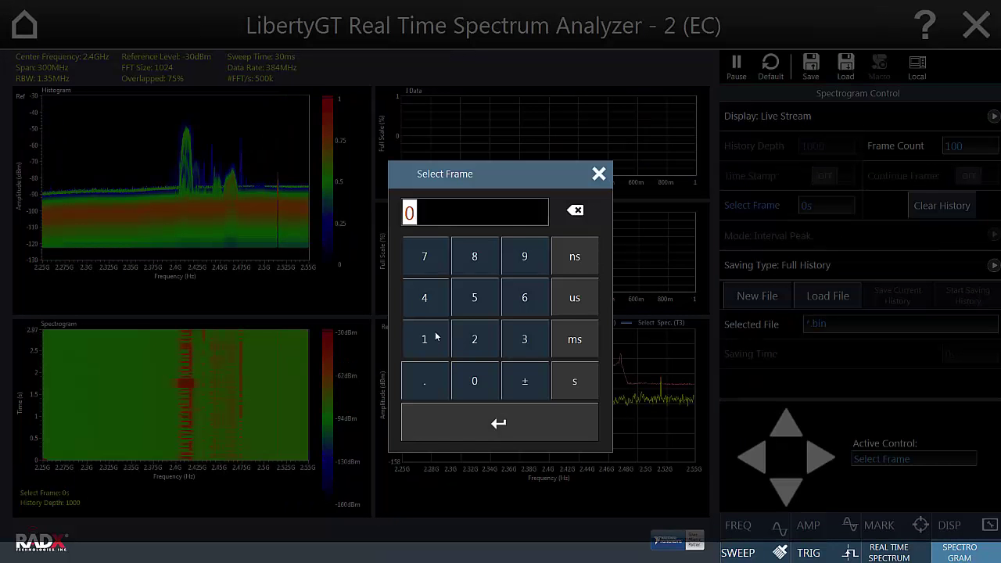
{"action": "left_click", "coordinate": [436, 338]}
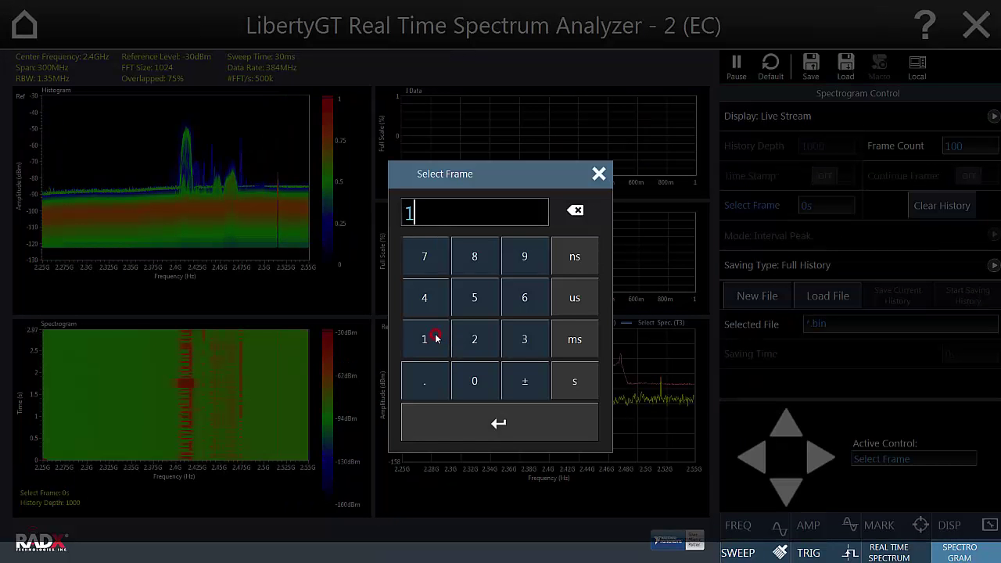
{"action": "left_click", "coordinate": [576, 382]}
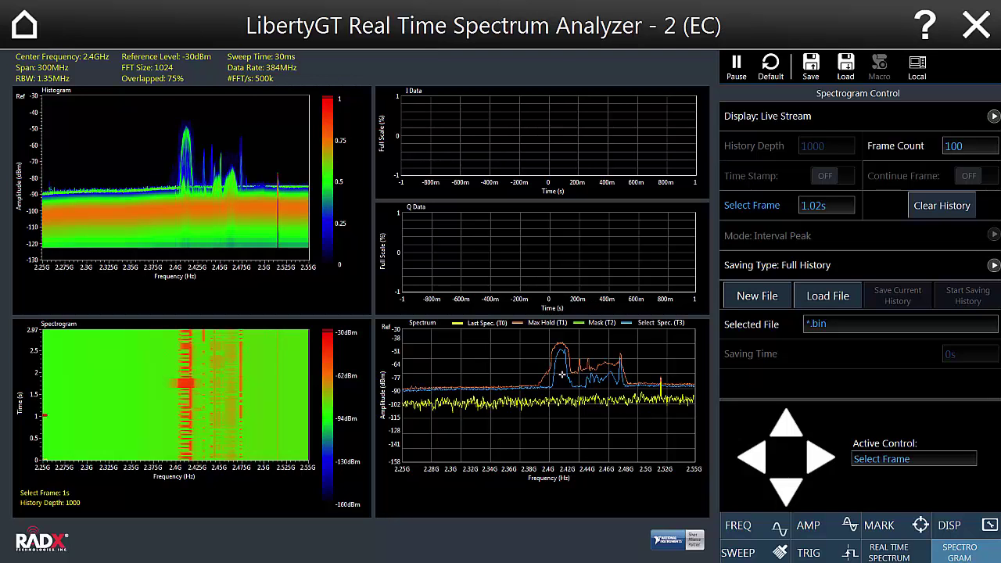
Enable marker M0 on trace T3 and peak-search it to 2.473595604 GHz.
{"action": "left_click", "coordinate": [879, 526]}
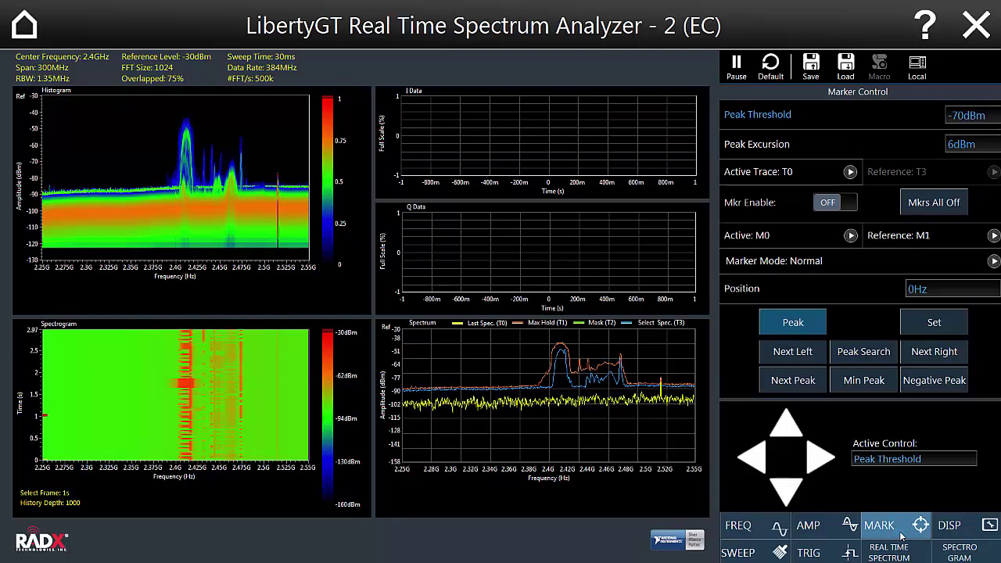
{"action": "left_click", "coordinate": [800, 170]}
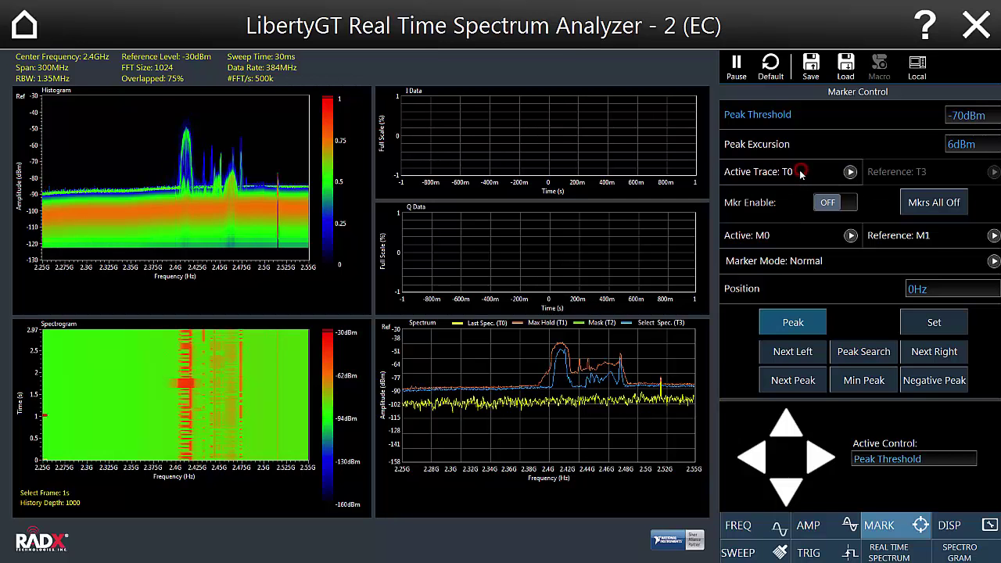
{"action": "left_click", "coordinate": [421, 345]}
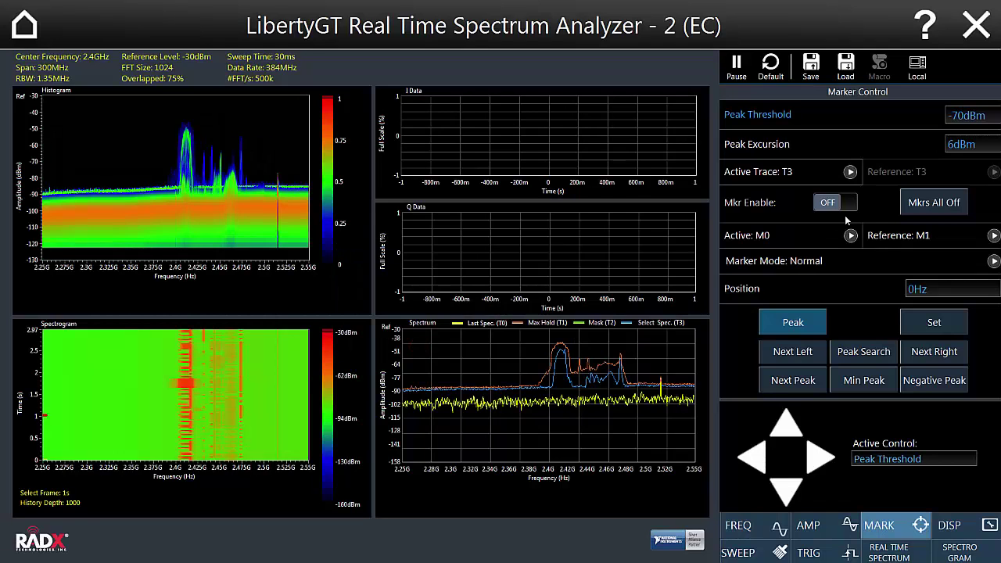
{"action": "left_click", "coordinate": [847, 201]}
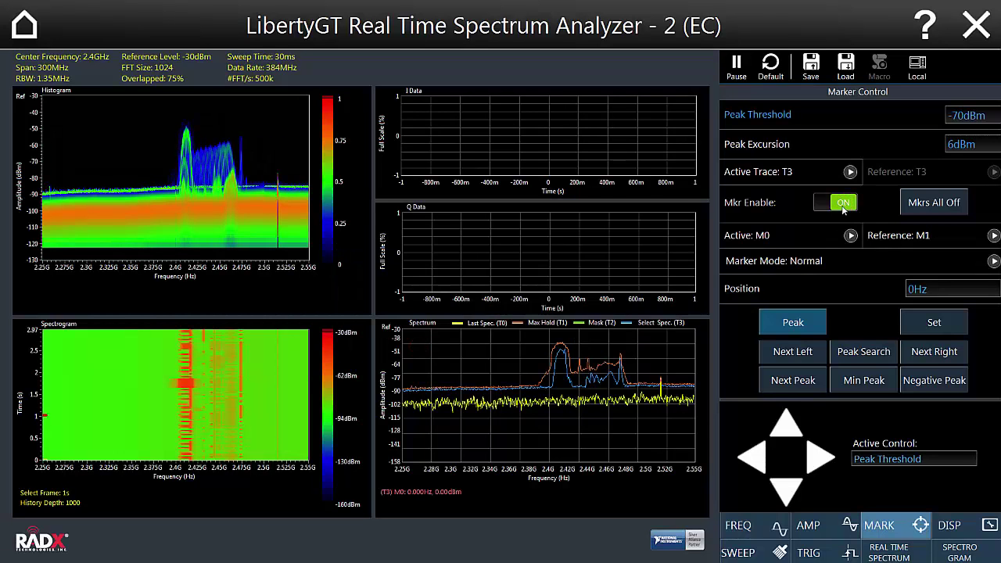
{"action": "left_click", "coordinate": [868, 355]}
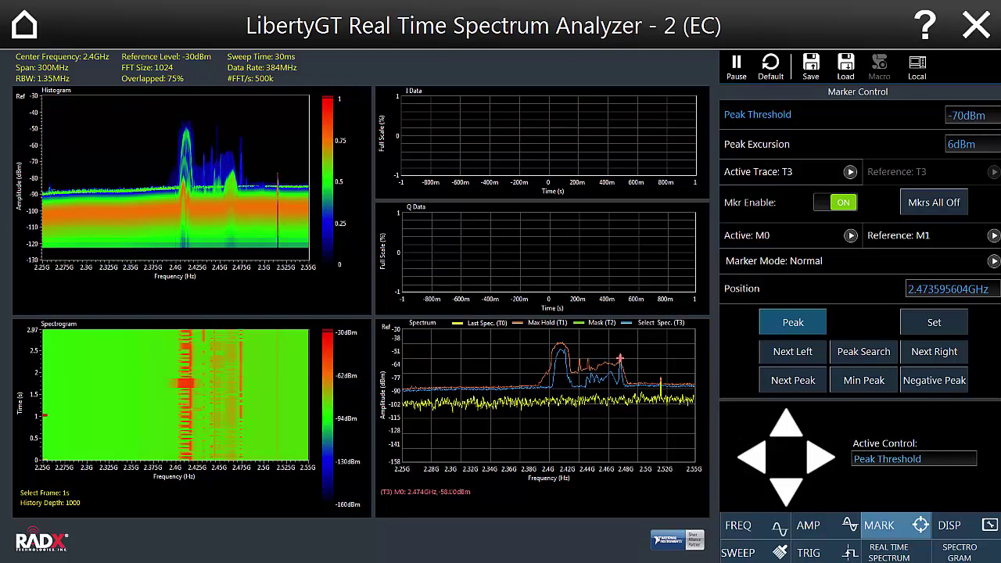
Reset the spectrogram Select Frame to 0 s and open Sweep Control.
{"action": "left_click", "coordinate": [958, 554]}
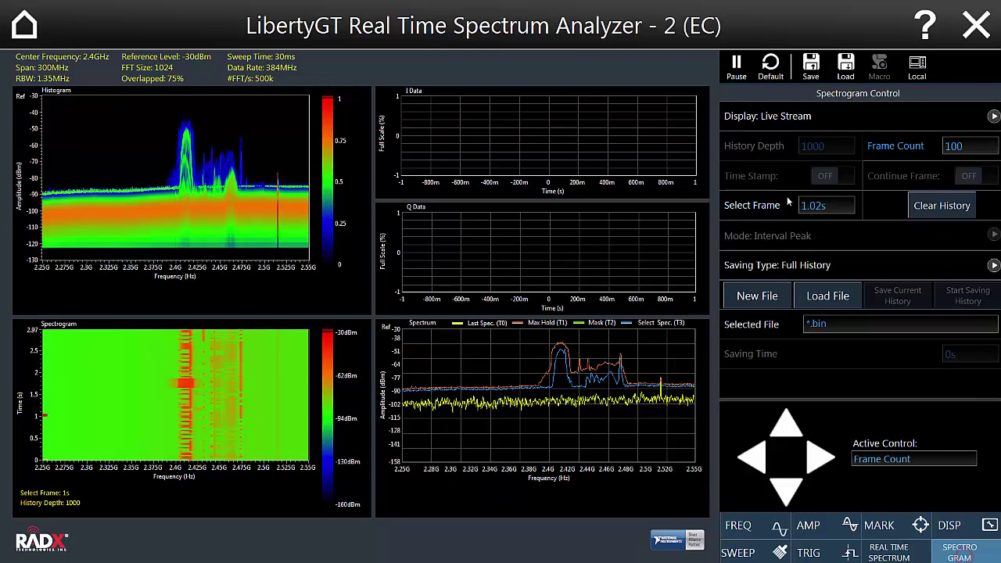
{"action": "left_click", "coordinate": [813, 206]}
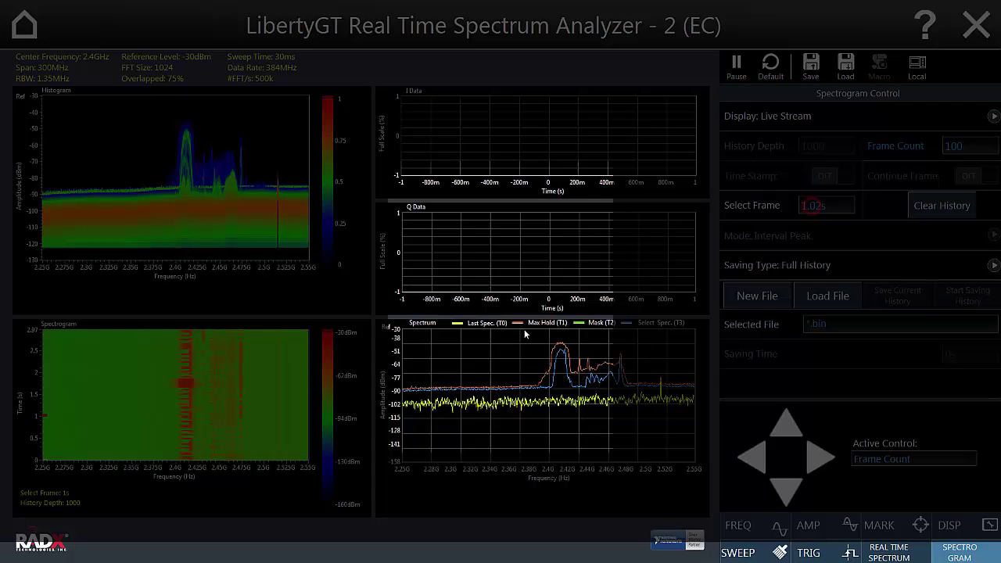
{"action": "left_click", "coordinate": [475, 381]}
{"action": "left_click", "coordinate": [487, 419]}
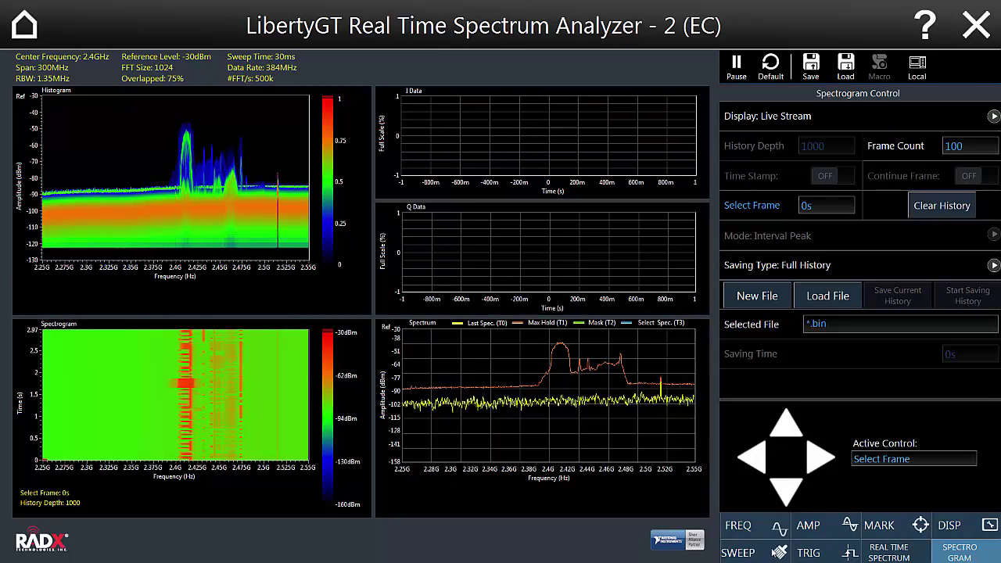
{"action": "left_click", "coordinate": [770, 552]}
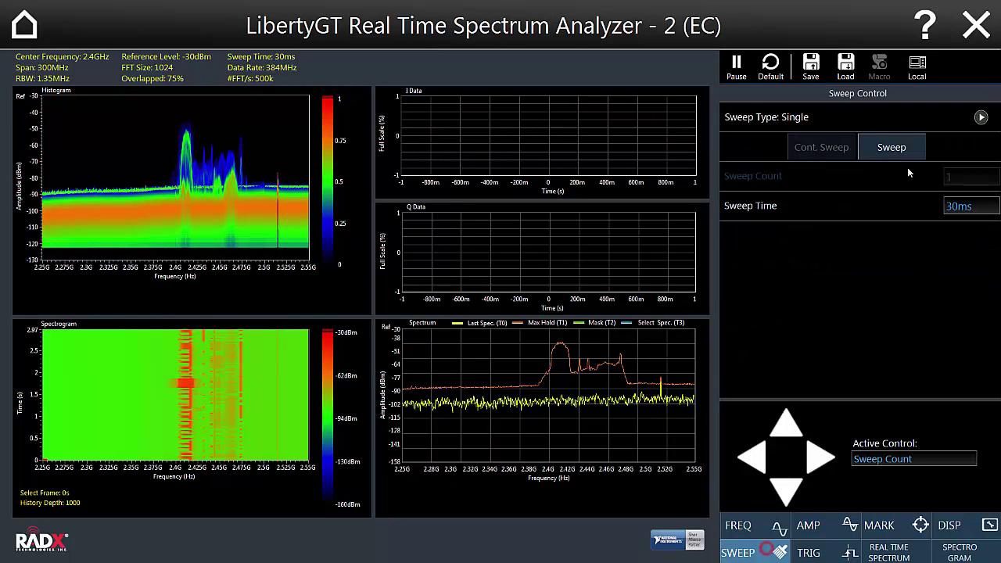
Change Sweep Type from Single to Continuous.
{"action": "left_click", "coordinate": [870, 117]}
{"action": "left_click", "coordinate": [550, 326]}
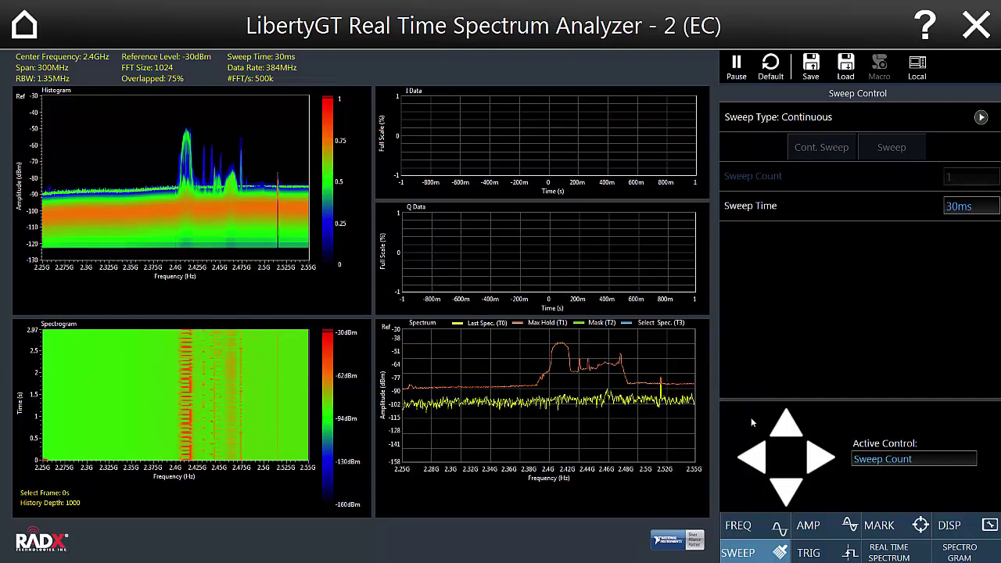
Set the trigger type to Freq. Mask and browse saved mask .txt files via Load Mask.
{"action": "left_click", "coordinate": [826, 553]}
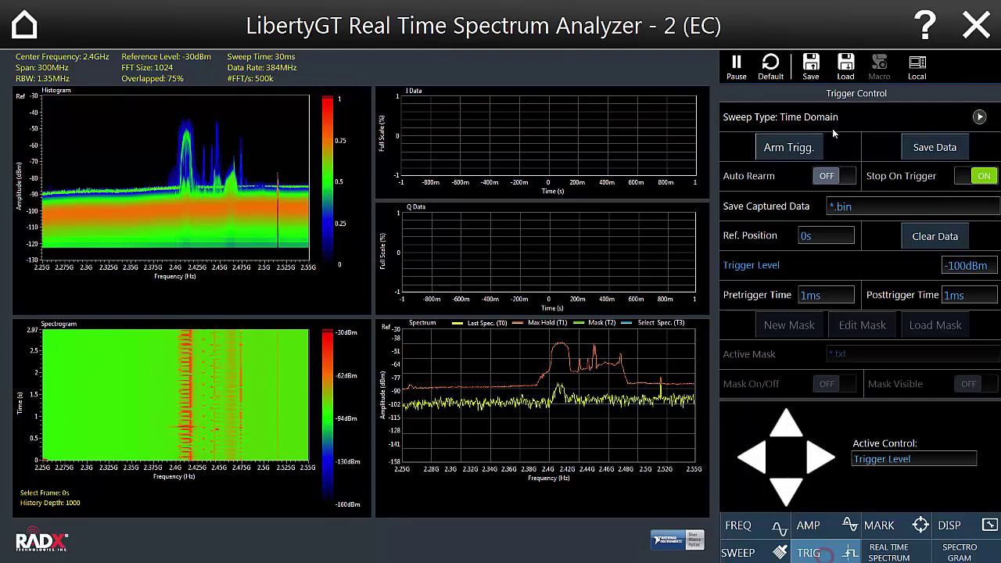
{"action": "left_click", "coordinate": [836, 117]}
{"action": "left_click", "coordinate": [547, 325]}
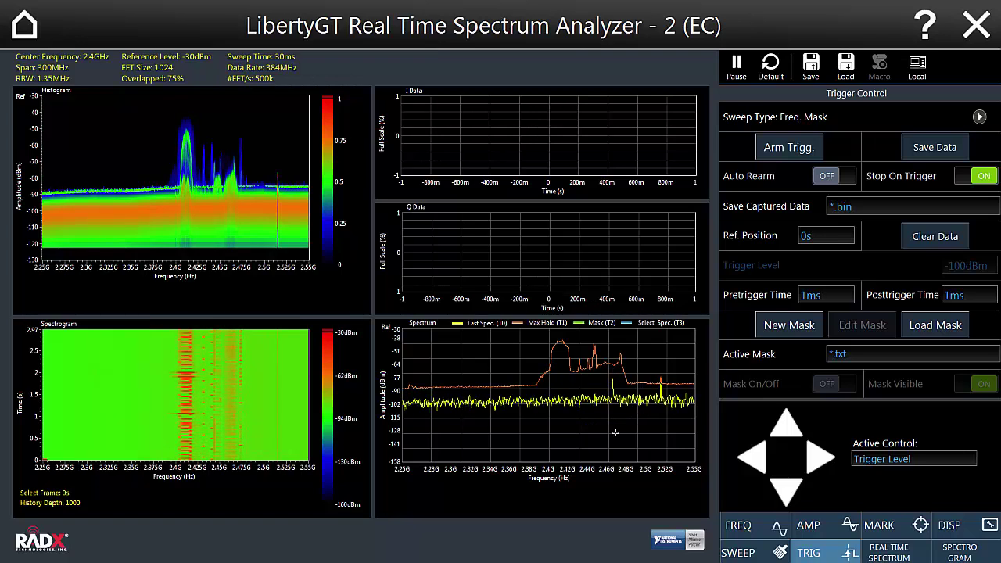
{"action": "left_click", "coordinate": [927, 327]}
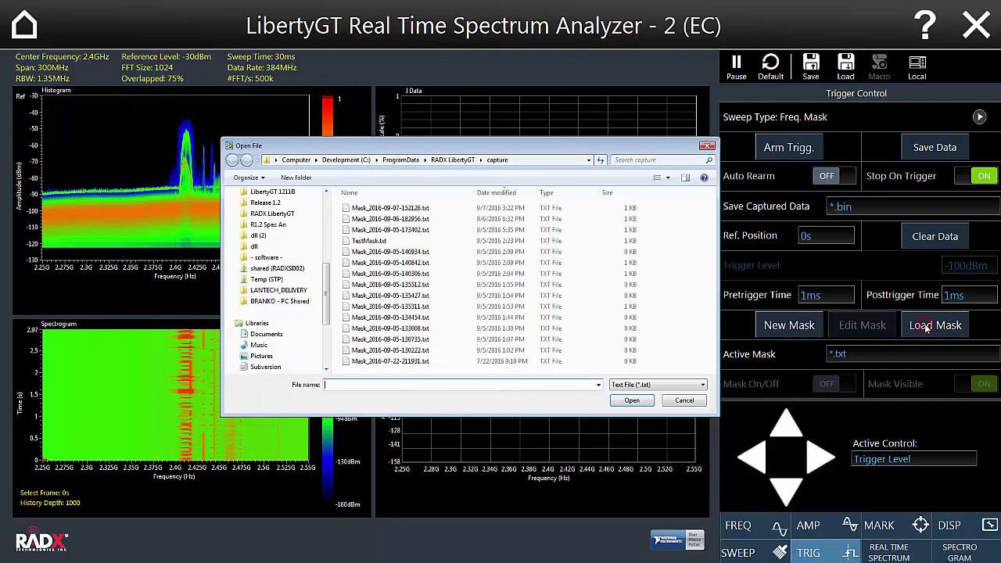
Load Mask_2016-09-07-152126.txt and switch the mask ON so it overlays the spectrum.
{"action": "double_click", "coordinate": [419, 210]}
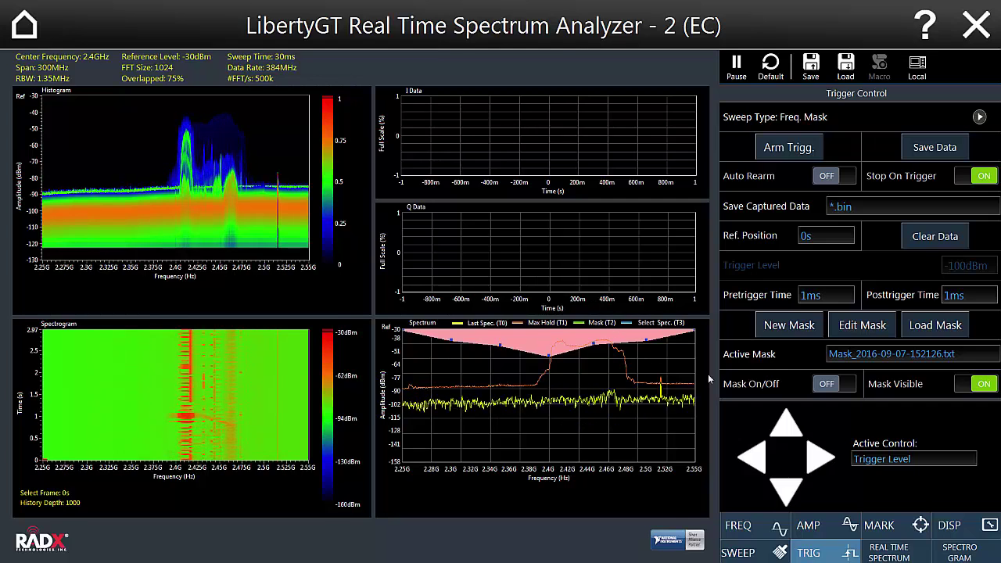
{"action": "left_click", "coordinate": [850, 388]}
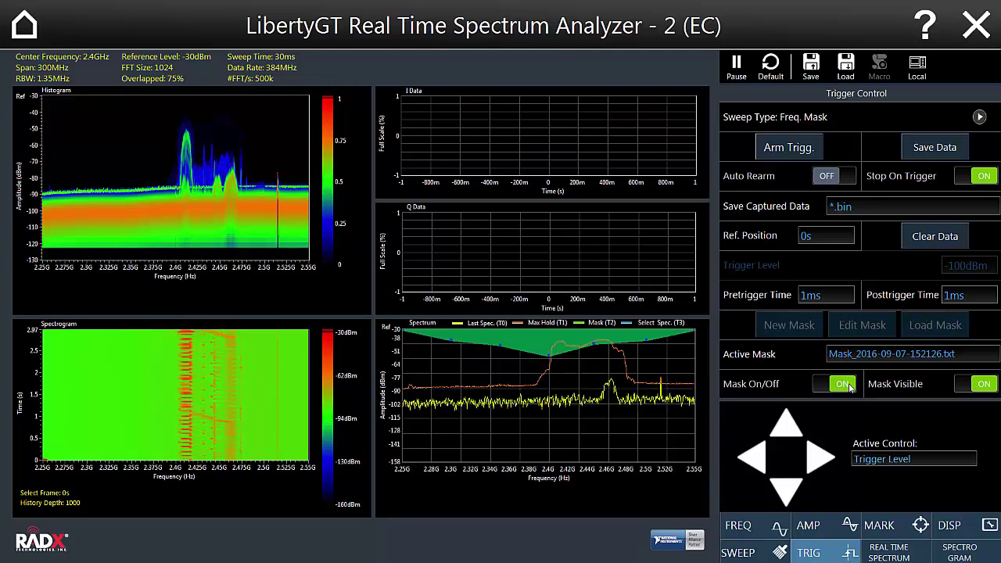
Arm the trigger four times to capture triggered I/Q bursts, then select the pretrigger time field.
{"action": "left_click", "coordinate": [784, 148]}
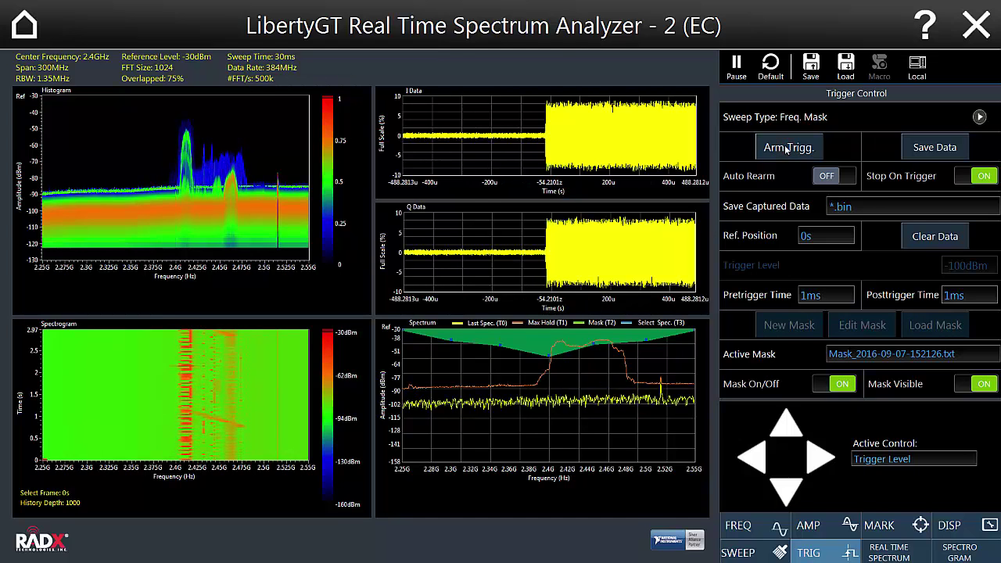
{"action": "left_click", "coordinate": [786, 148]}
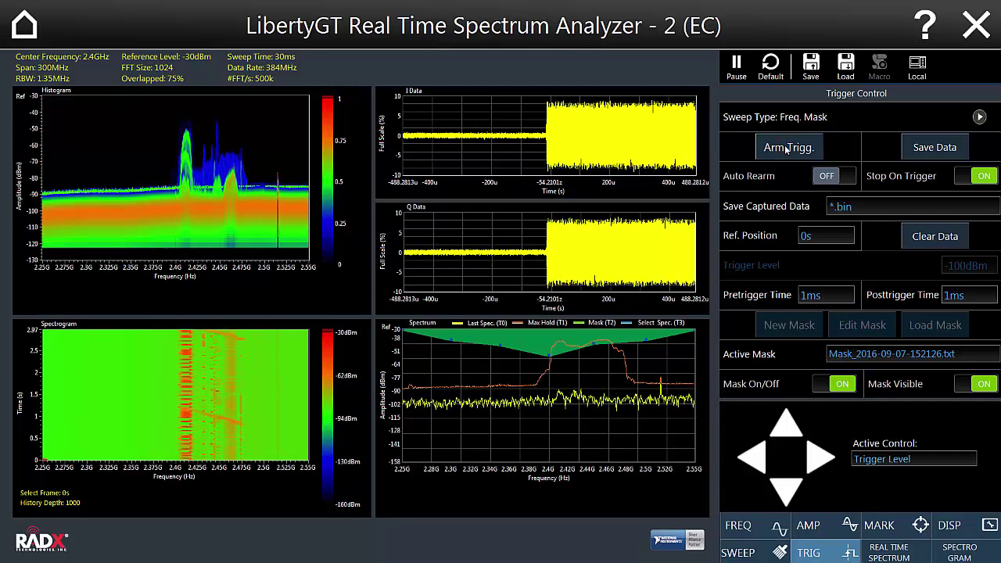
{"action": "left_click", "coordinate": [786, 150]}
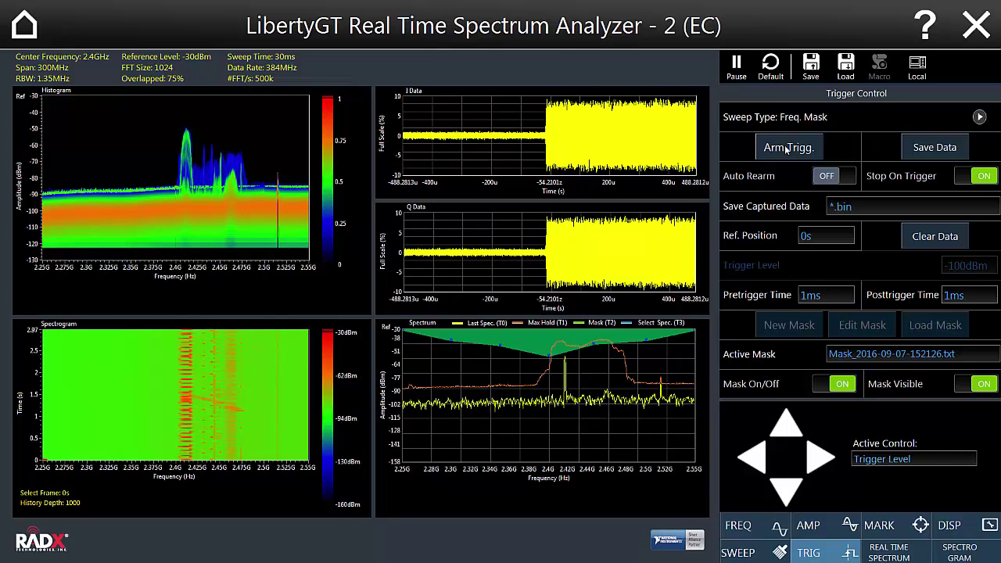
{"action": "left_click", "coordinate": [786, 149]}
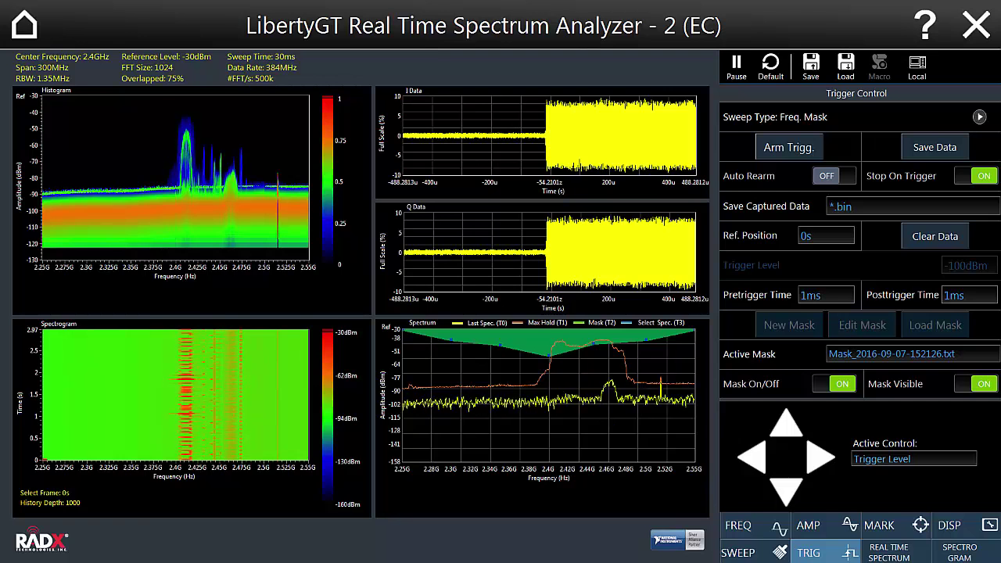
{"action": "left_click", "coordinate": [815, 295]}
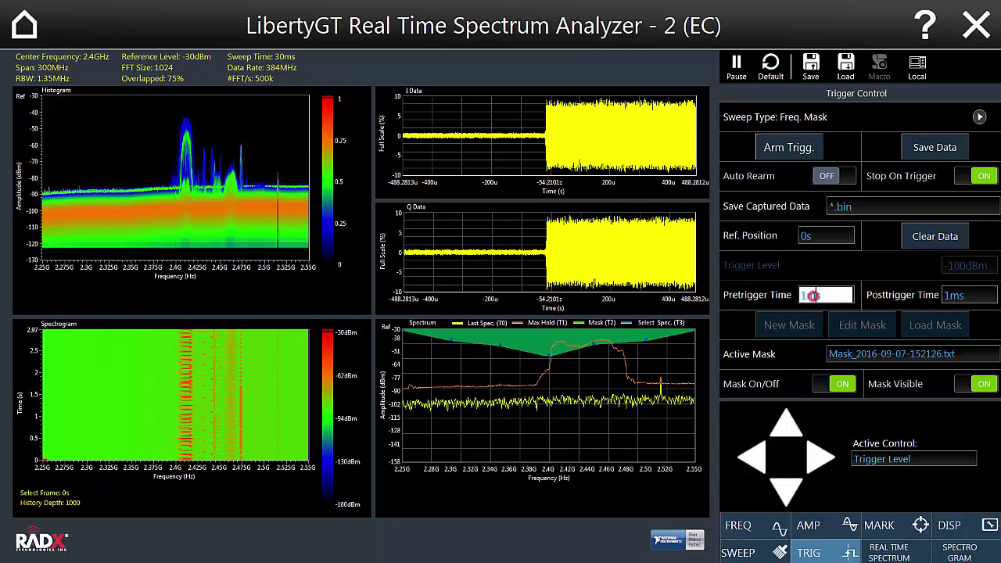
Set the pretrigger time to 10 ms on the keypad.
{"action": "left_click", "coordinate": [424, 339]}
{"action": "left_click", "coordinate": [474, 381]}
{"action": "left_click", "coordinate": [574, 340]}
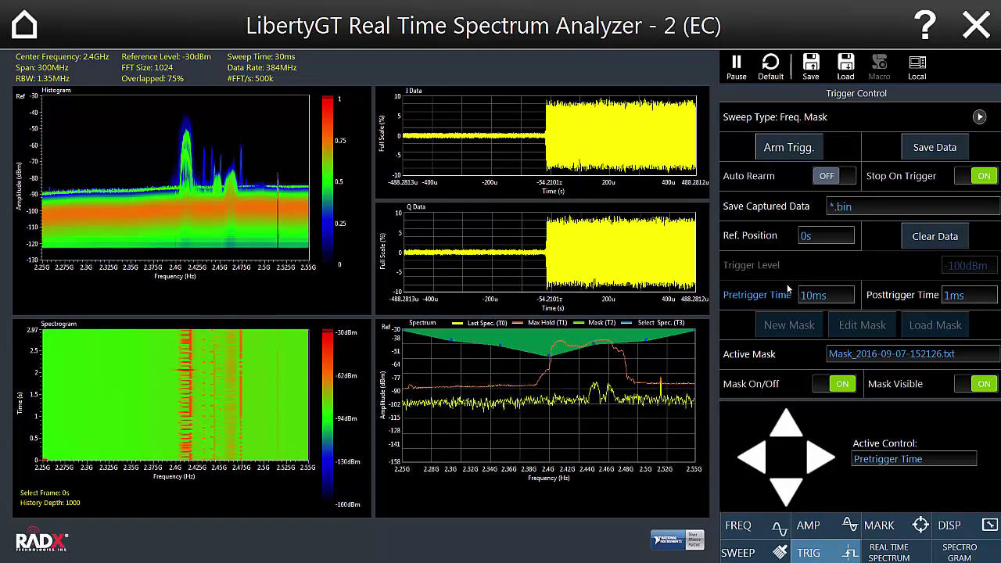
Enter 10 ms as the posttrigger time.
{"action": "left_click", "coordinate": [948, 295]}
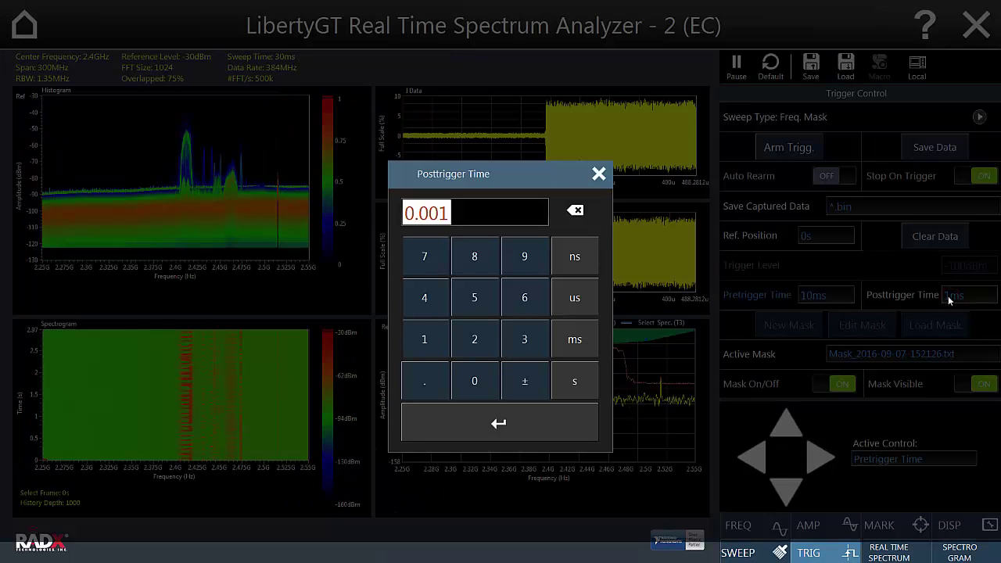
{"action": "left_click", "coordinate": [427, 338]}
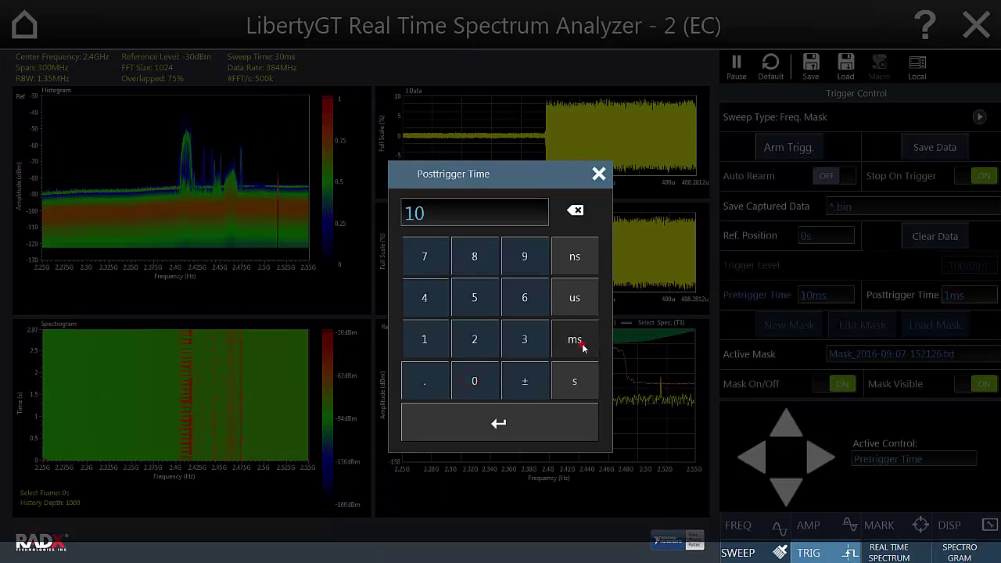
{"action": "left_click", "coordinate": [575, 338]}
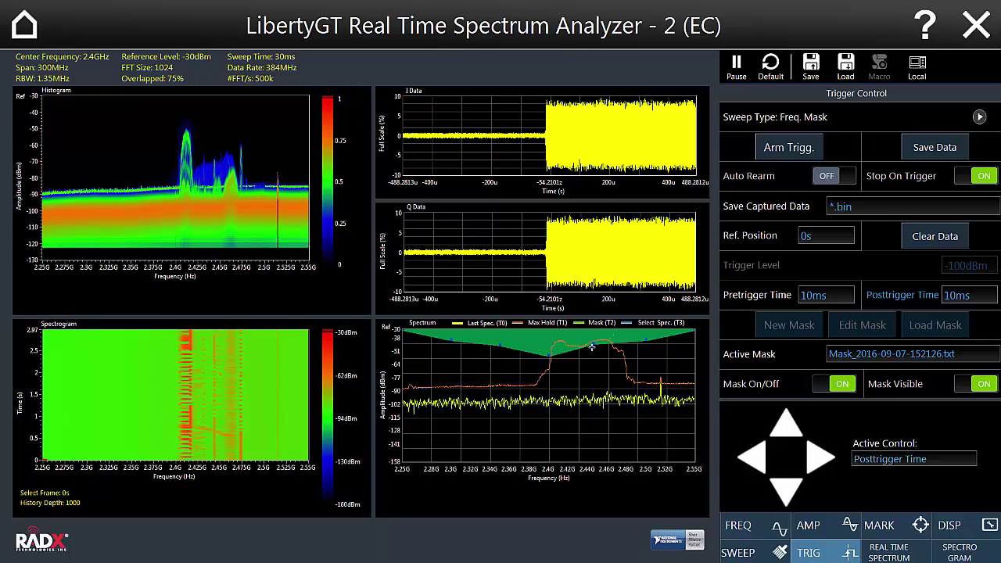
Turn Stop On Trigger off, and toggle Auto Rearm on and back off.
{"action": "left_click", "coordinate": [965, 177]}
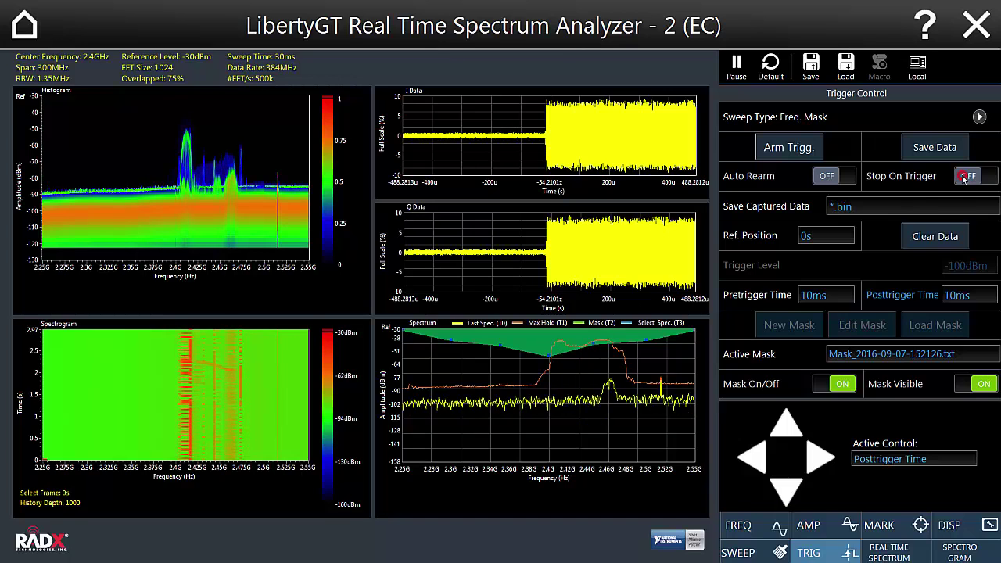
{"action": "left_click", "coordinate": [845, 176]}
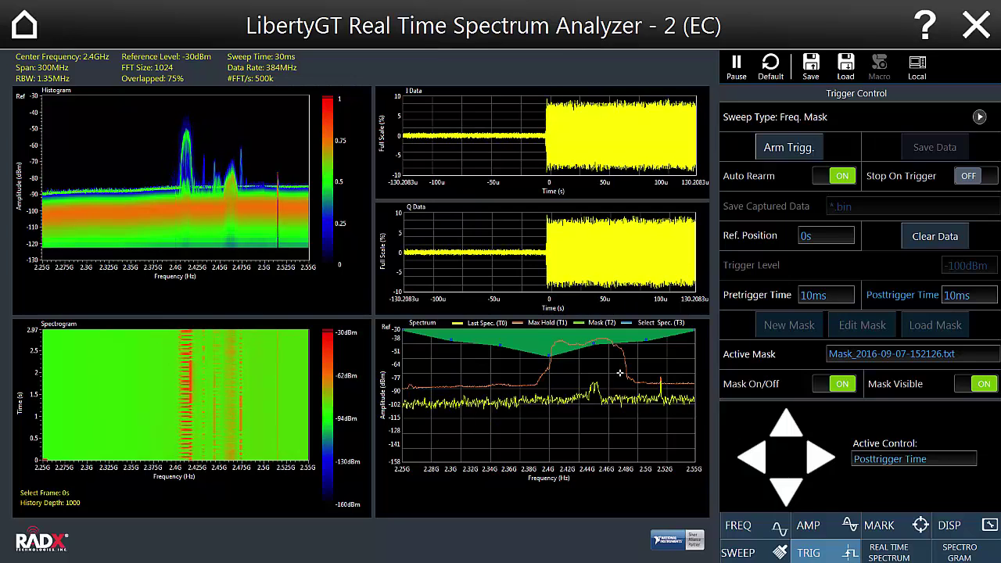
{"action": "left_click", "coordinate": [825, 178]}
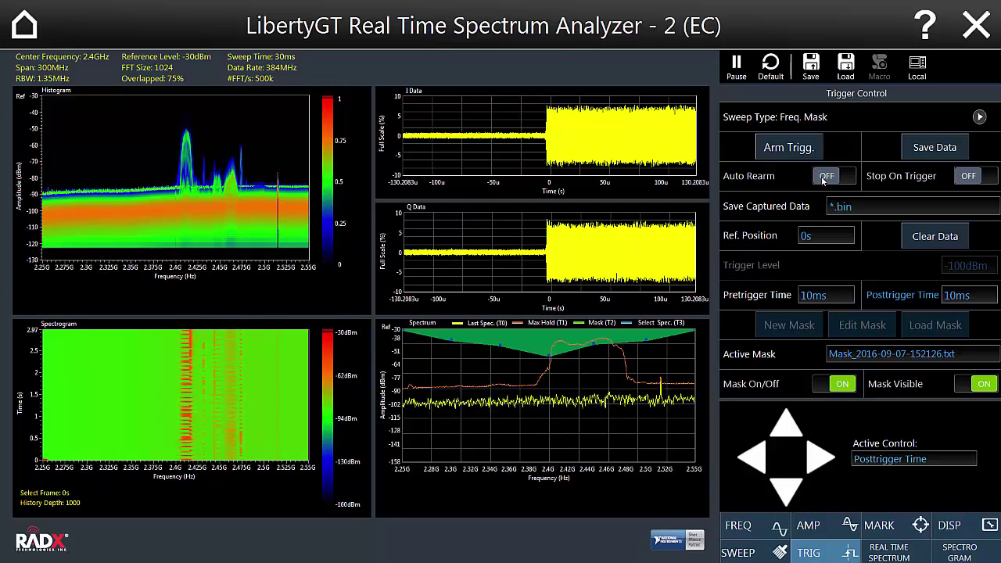
Zoom into the trigger edge on the I and Q plots, then reset both views.
{"action": "left_click_drag", "start_coordinate": [536, 99], "coordinate": [567, 177]}
{"action": "left_click_drag", "start_coordinate": [495, 97], "coordinate": [555, 180]}
{"action": "left_click_drag", "start_coordinate": [524, 103], "coordinate": [569, 167]}
{"action": "double_click", "coordinate": [570, 120]}
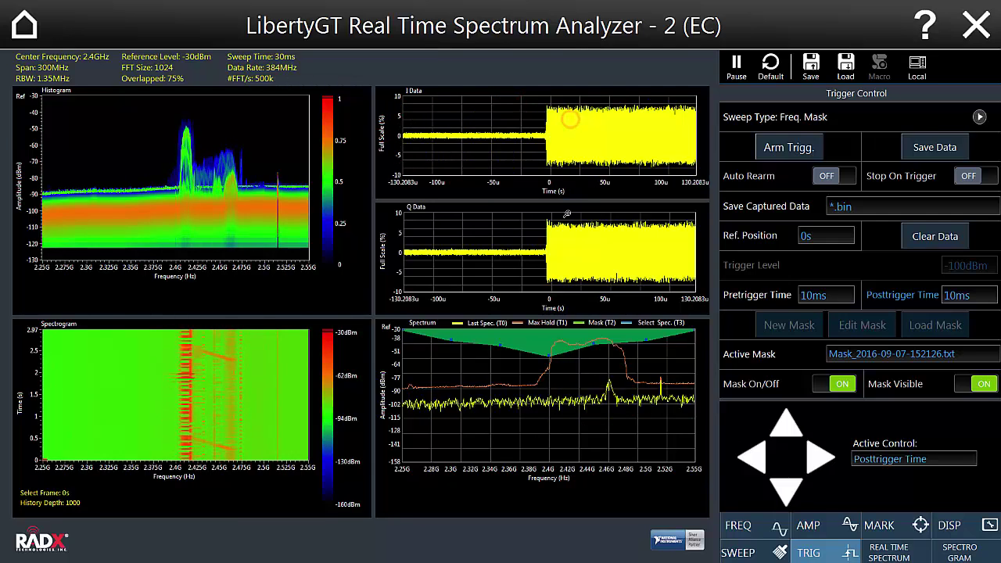
{"action": "left_click_drag", "start_coordinate": [540, 216], "coordinate": [592, 284]}
{"action": "double_click", "coordinate": [591, 254]}
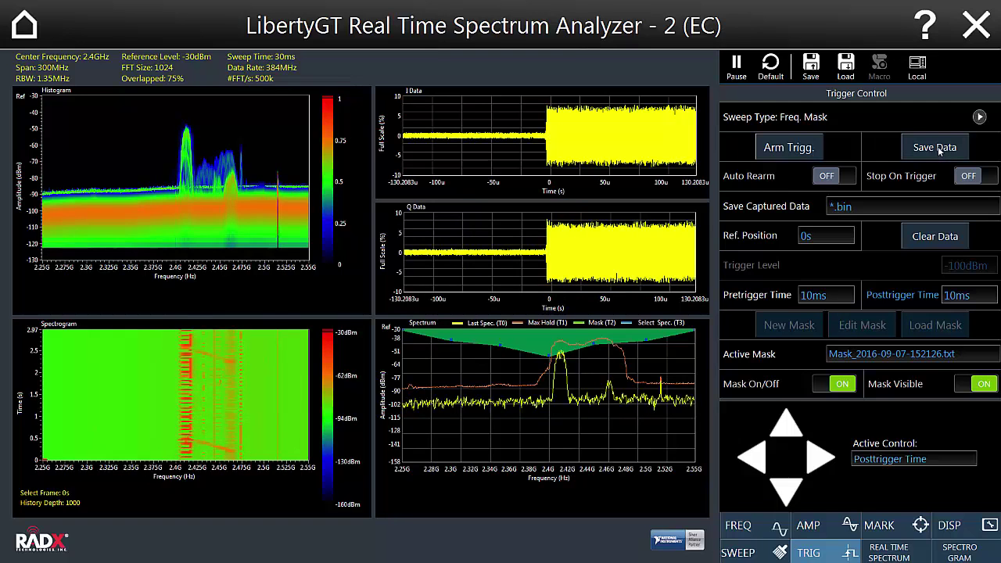
Save the I/Q capture as CaptData_2016-09-08-154744.bin, then re-arm the trigger.
{"action": "left_click", "coordinate": [838, 210]}
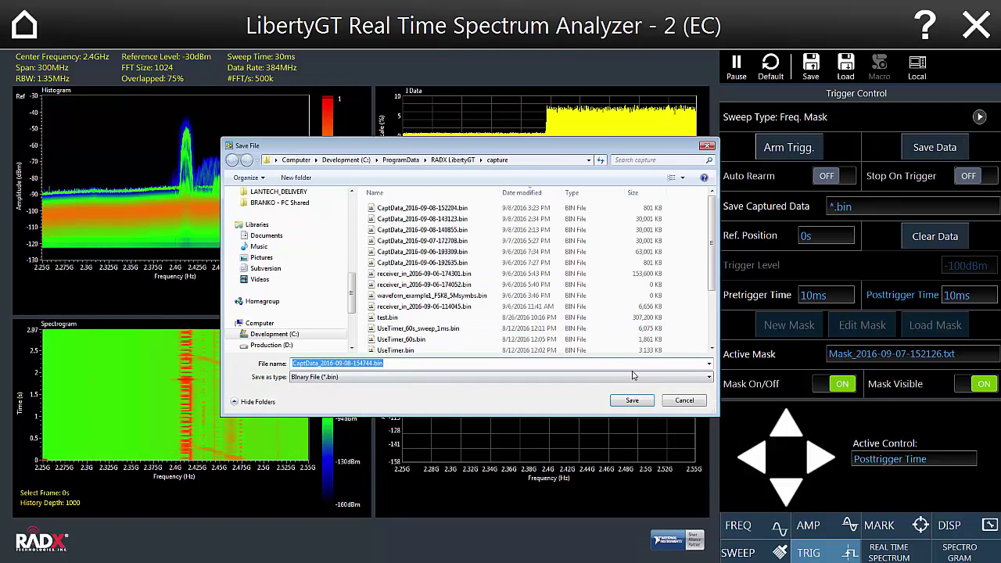
{"action": "left_click", "coordinate": [632, 400]}
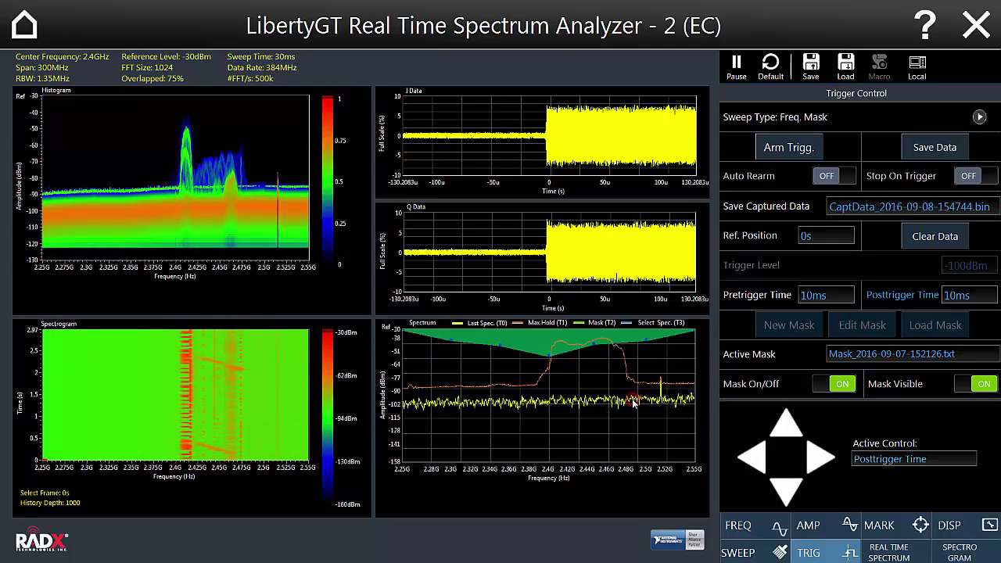
{"action": "left_click", "coordinate": [933, 147]}
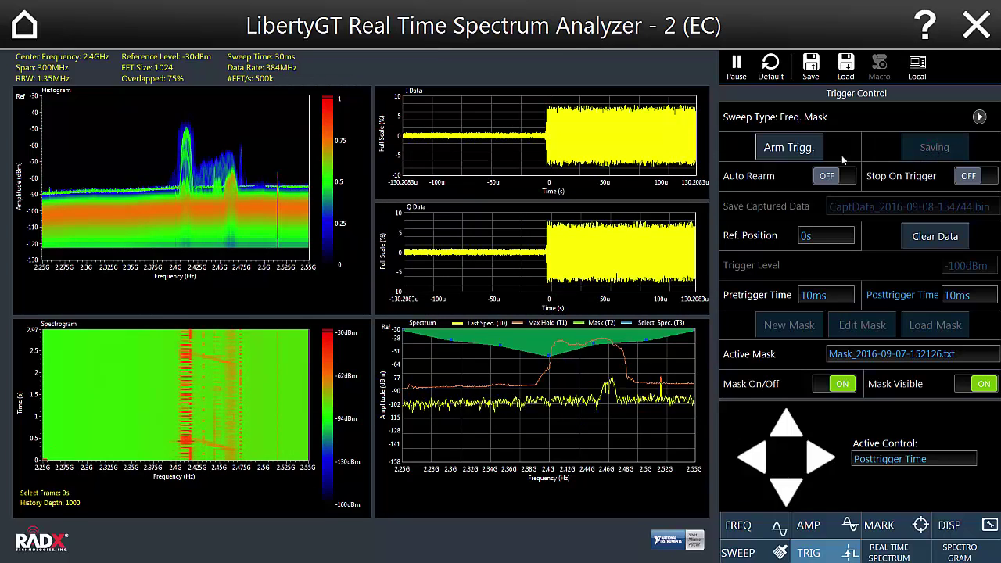
{"action": "left_click", "coordinate": [780, 149]}
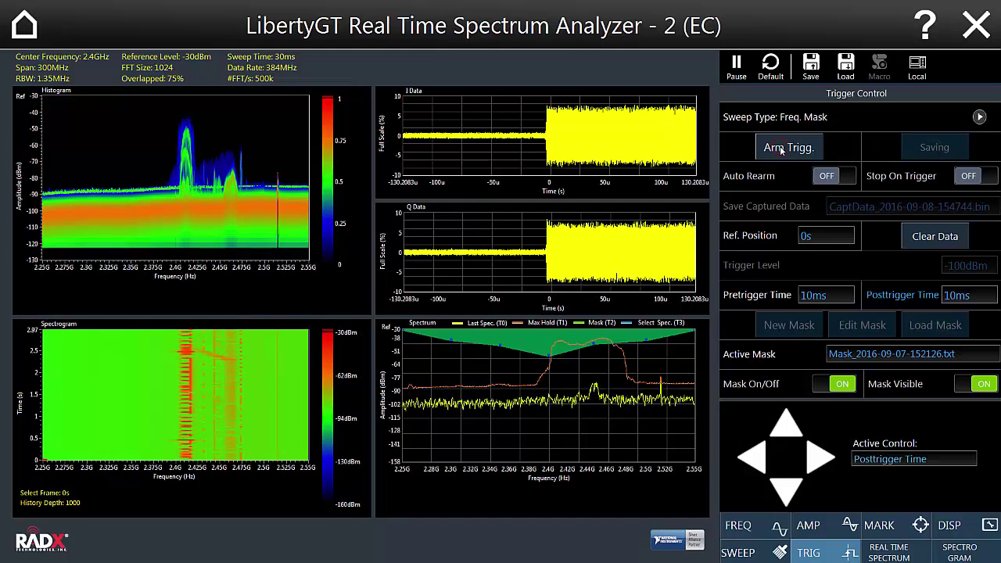